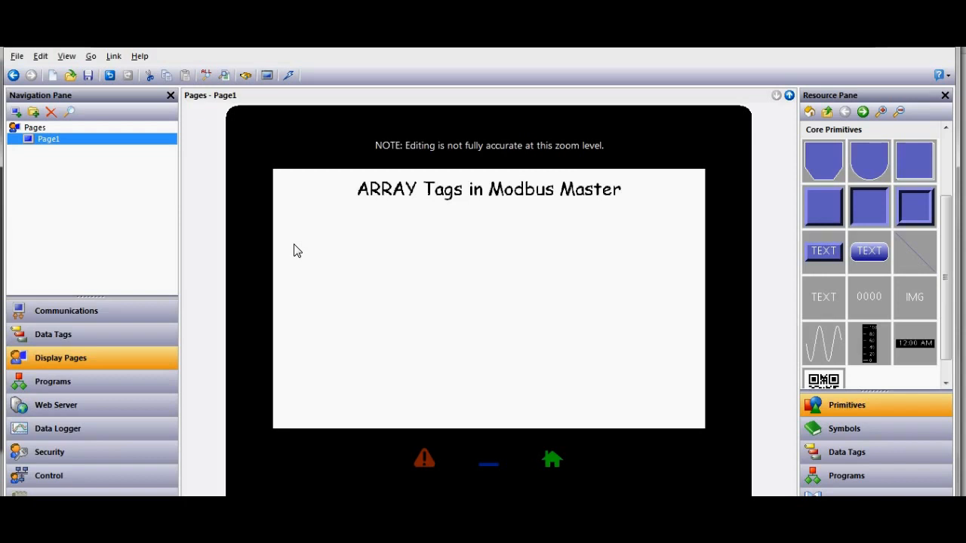
- Review the network's Ethernet 1 port configuration and its download settings
click(86, 313)
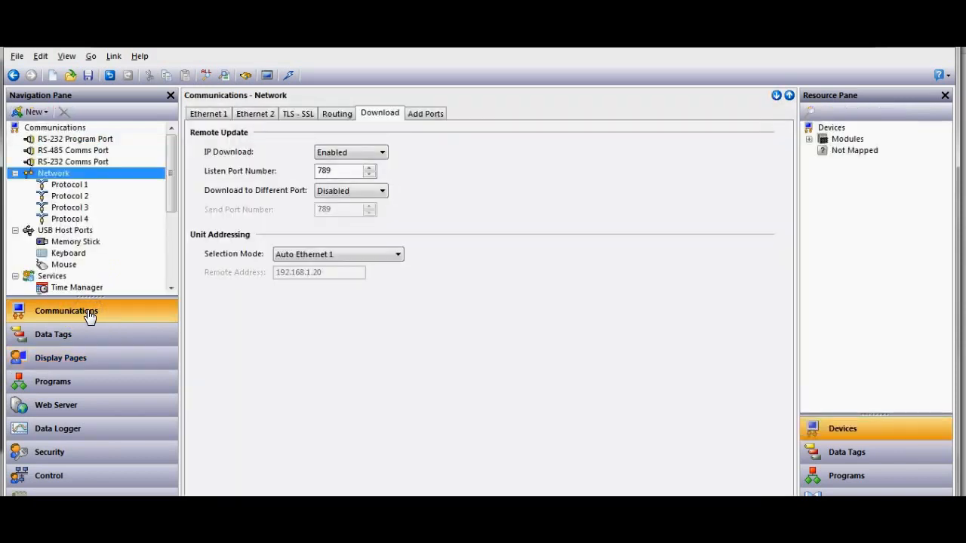
click(213, 116)
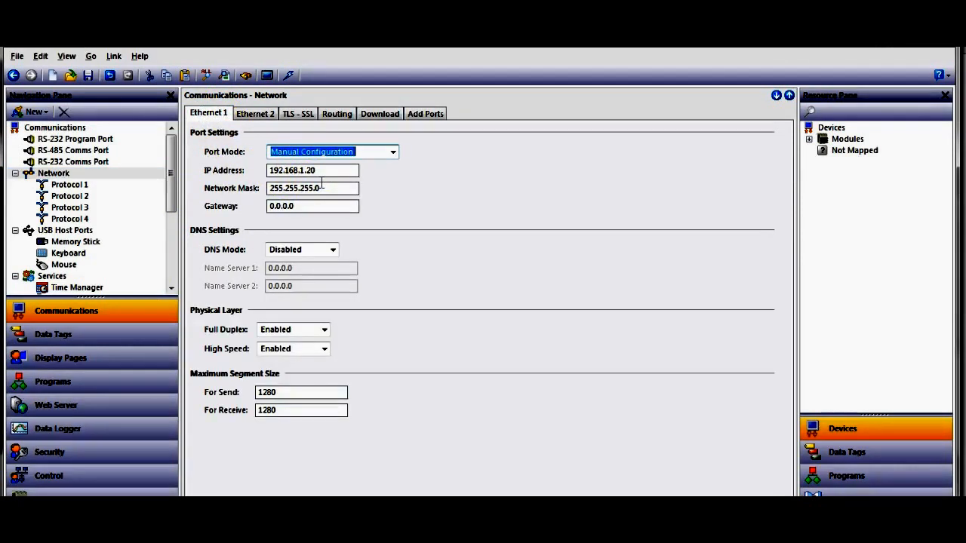
click(386, 117)
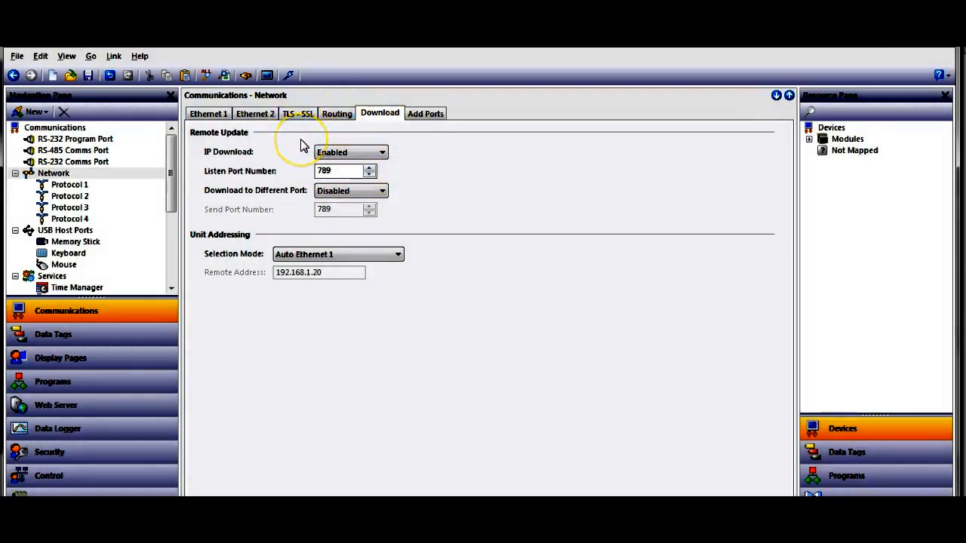
- Assign the Modbus TCP/IP Master driver to network port Protocol 1
click(89, 186)
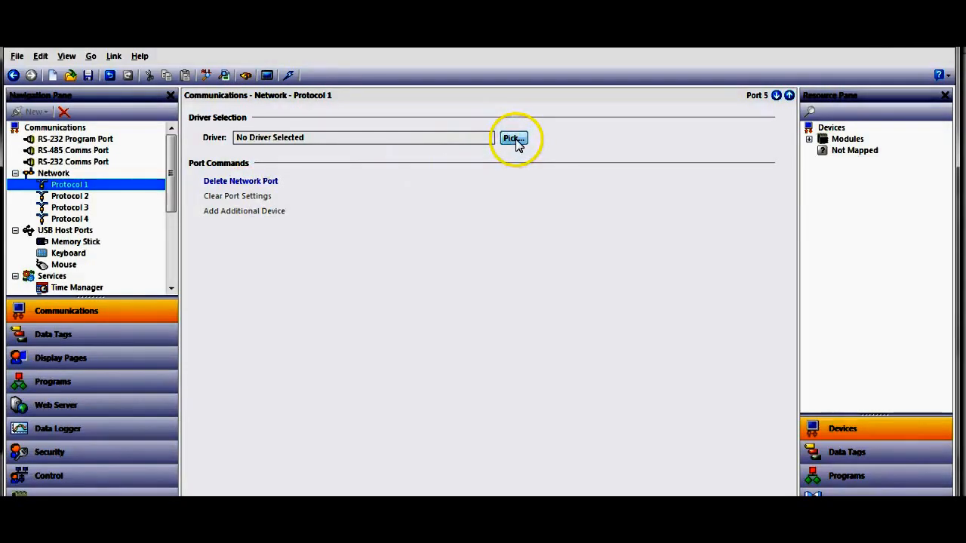
click(514, 139)
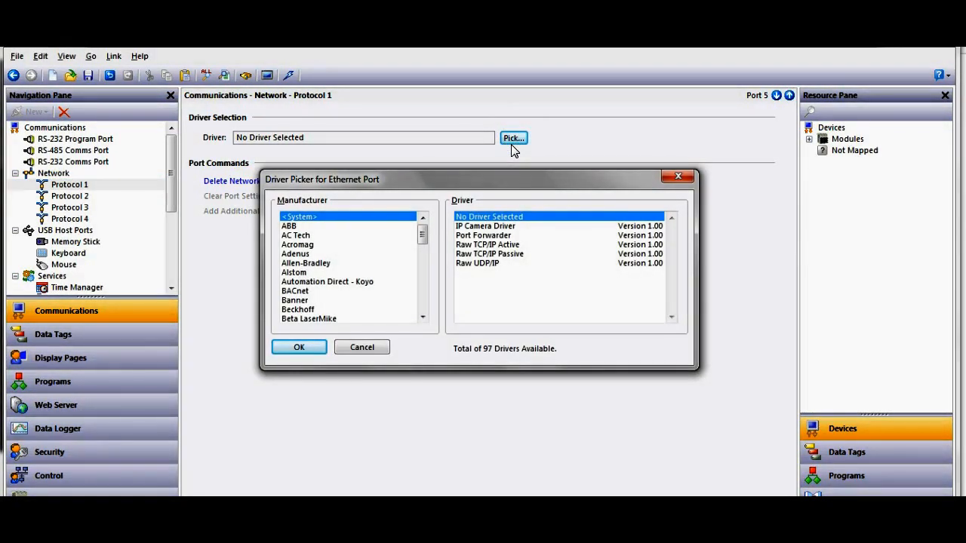
click(423, 306)
click(423, 306)
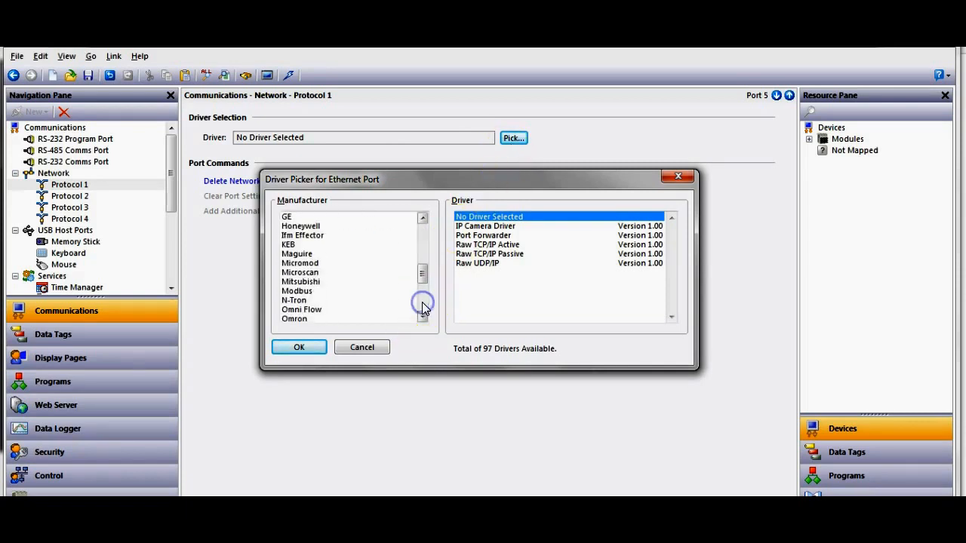
click(299, 292)
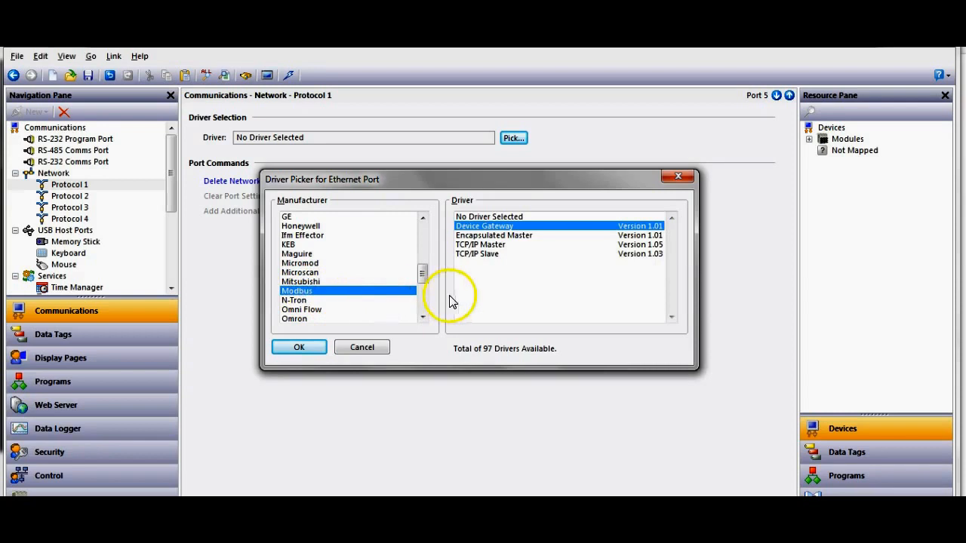
click(498, 245)
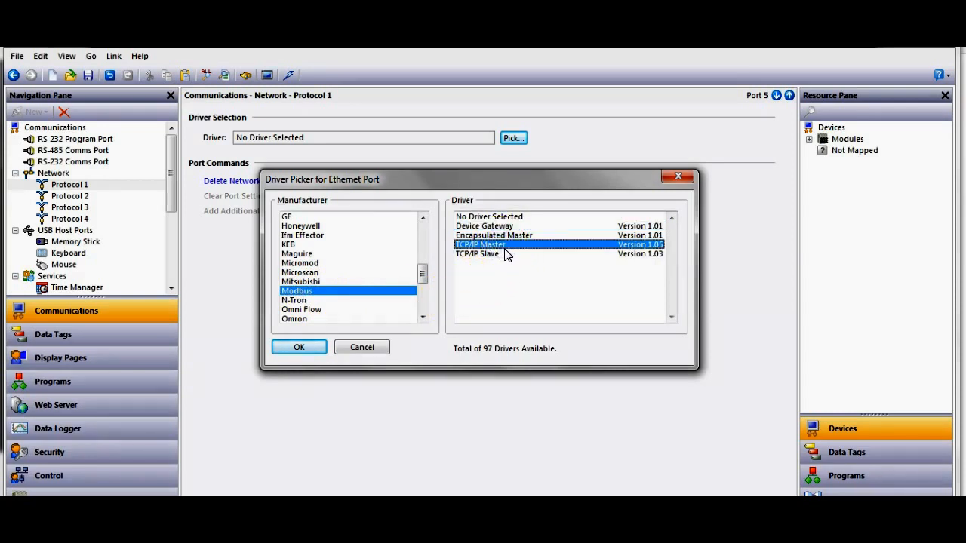
click(297, 349)
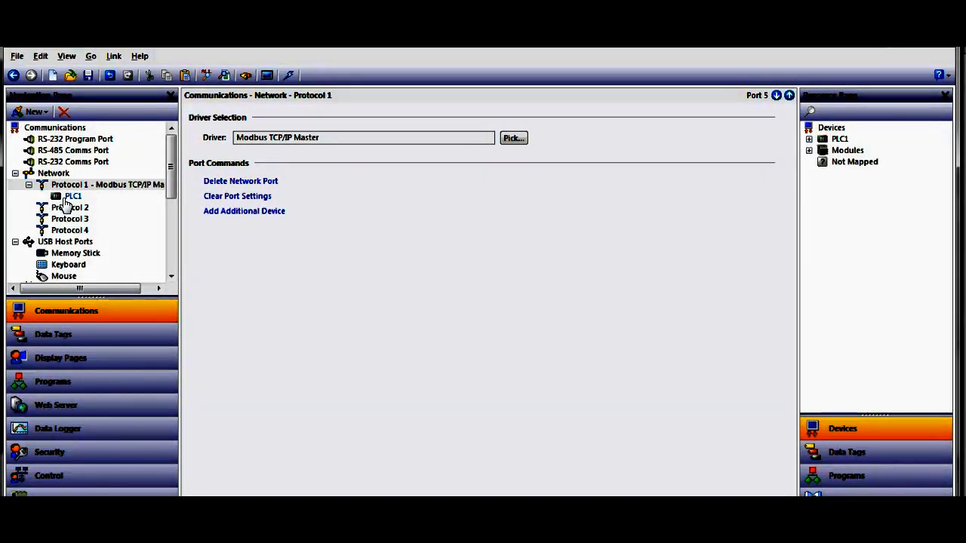
- Rename the device under Protocol 1 as DXM100_52 and set its primary IP address to 192.168.1.52
click(72, 197)
click(74, 197)
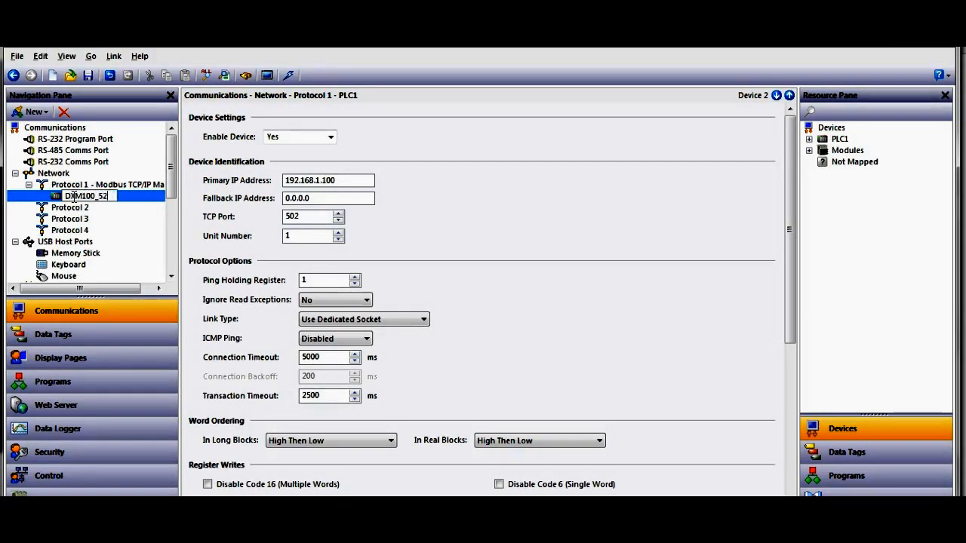
key(Return)
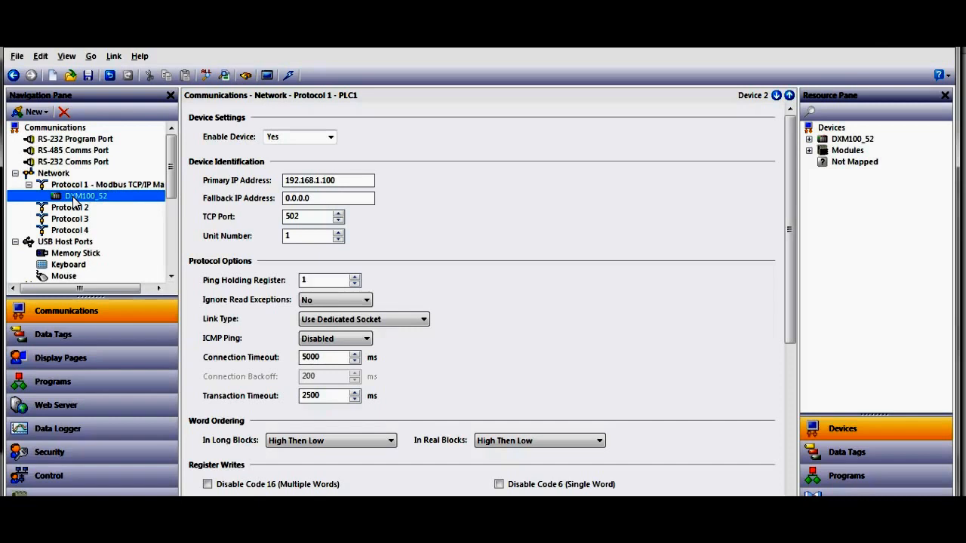
click(349, 181)
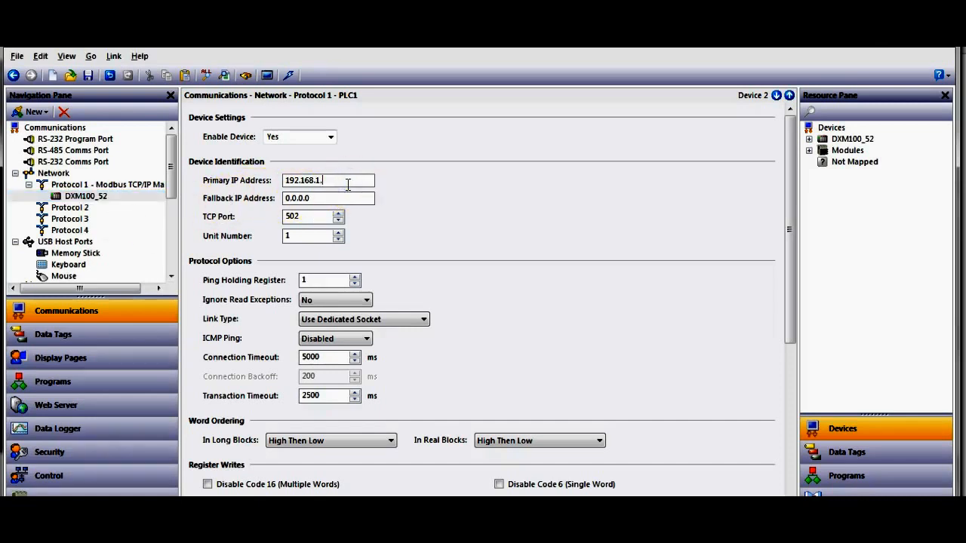
key(ctrl+a)
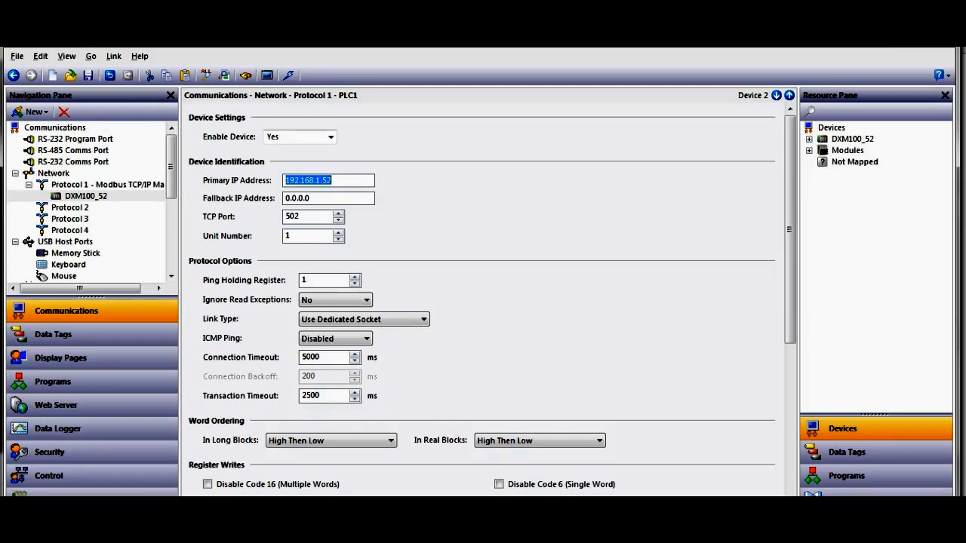
- Create a new data tag named Gateway_IO
click(88, 337)
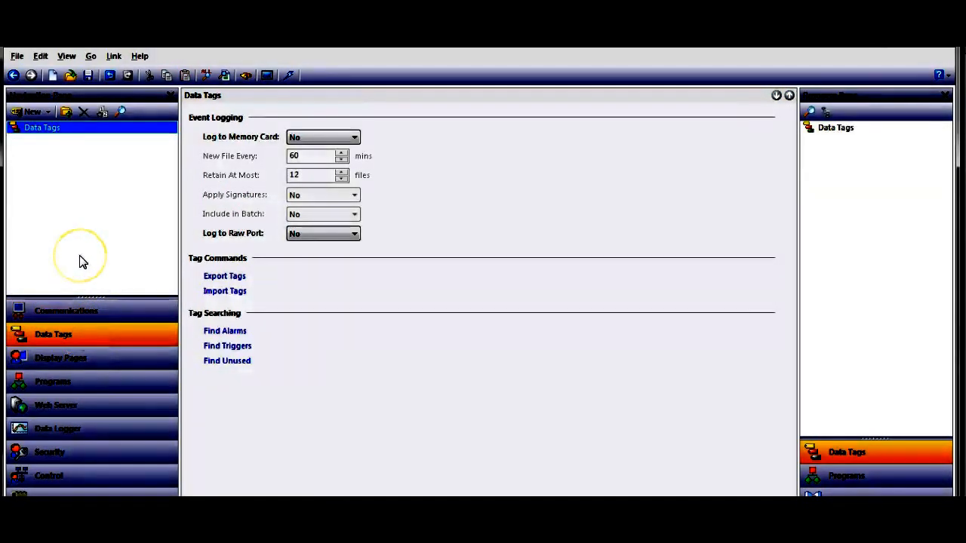
click(97, 249)
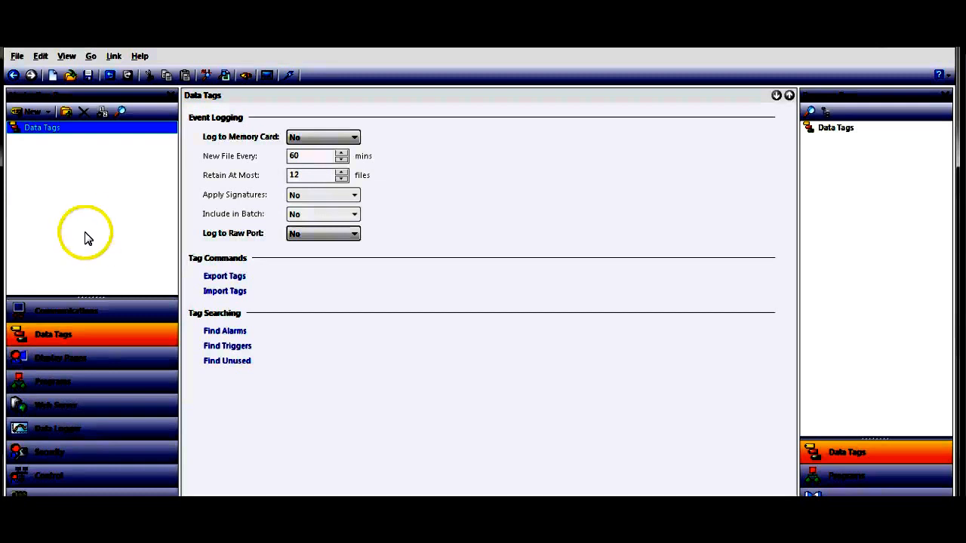
click(31, 111)
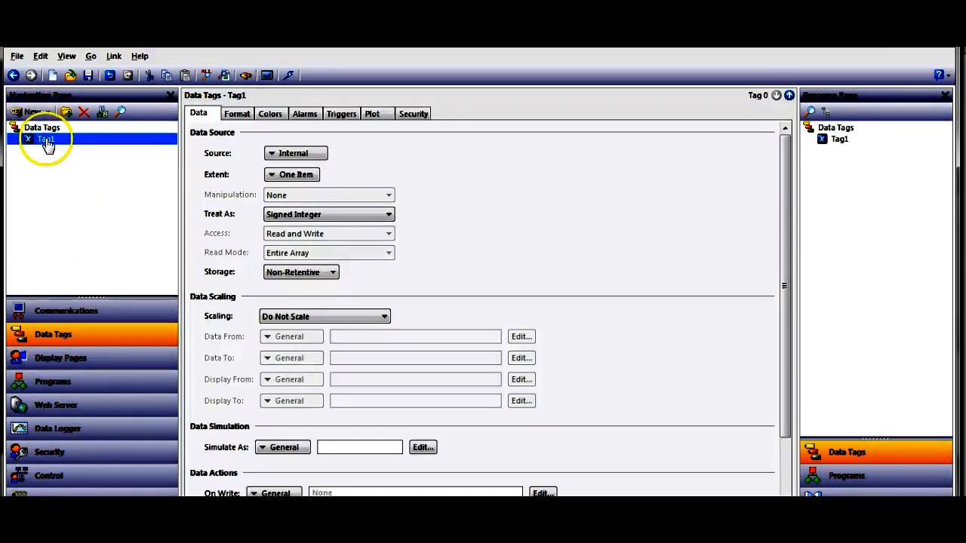
text(Gateway_IO)
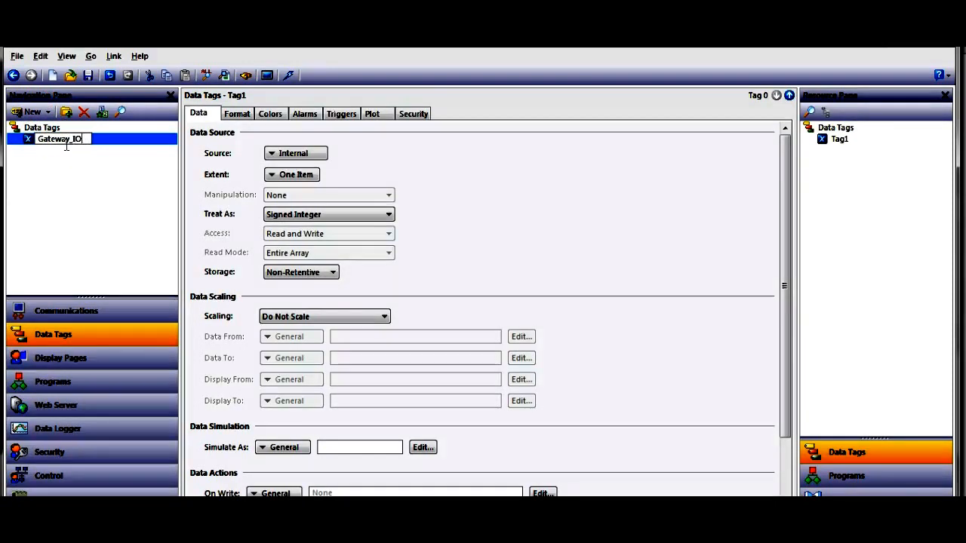
key(Return)
- Map the Gateway_IO tag's source to DXM100_52 holding register 400001, with data type Word as Word
click(296, 153)
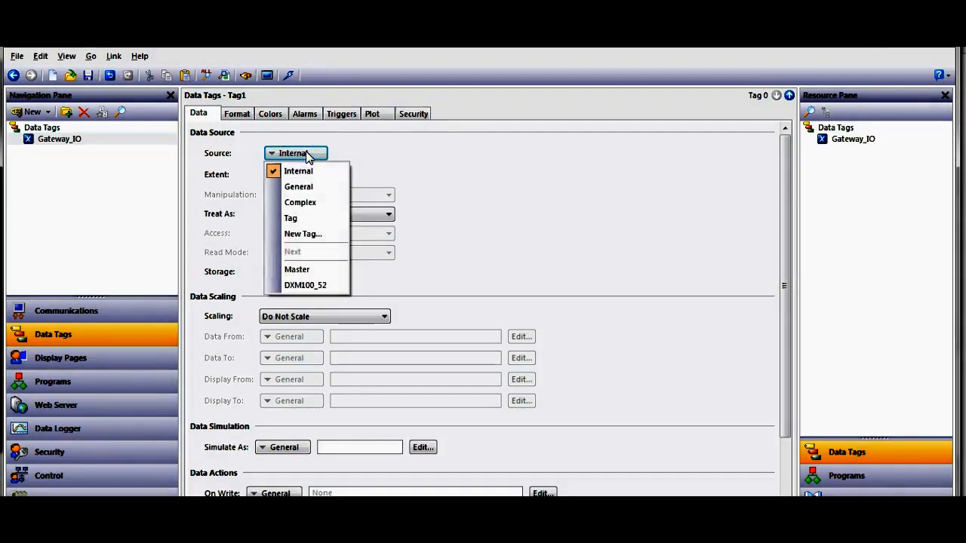
click(295, 283)
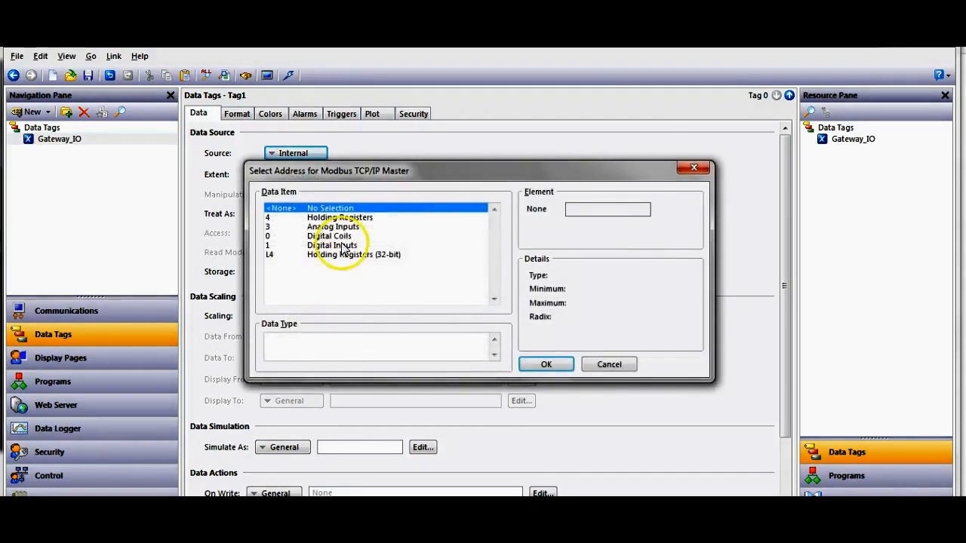
click(351, 218)
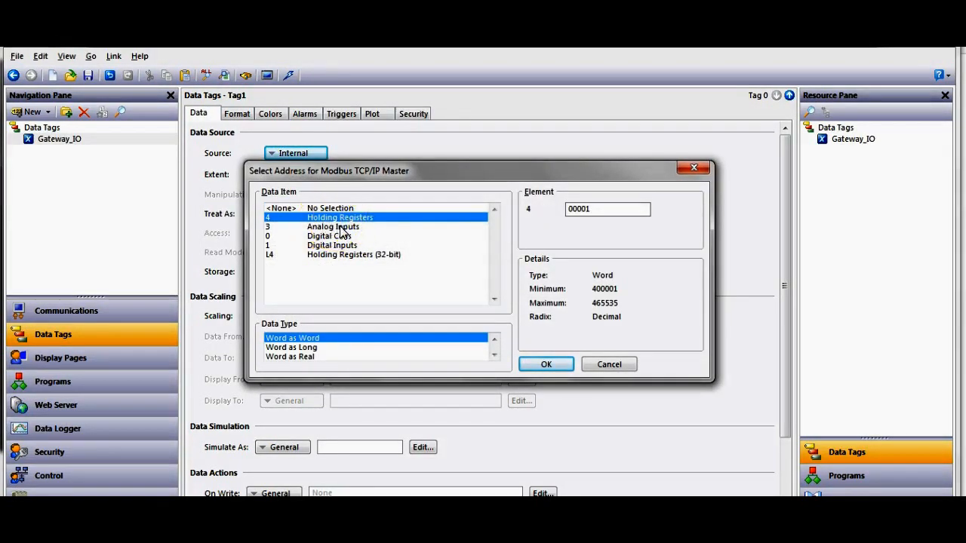
click(542, 369)
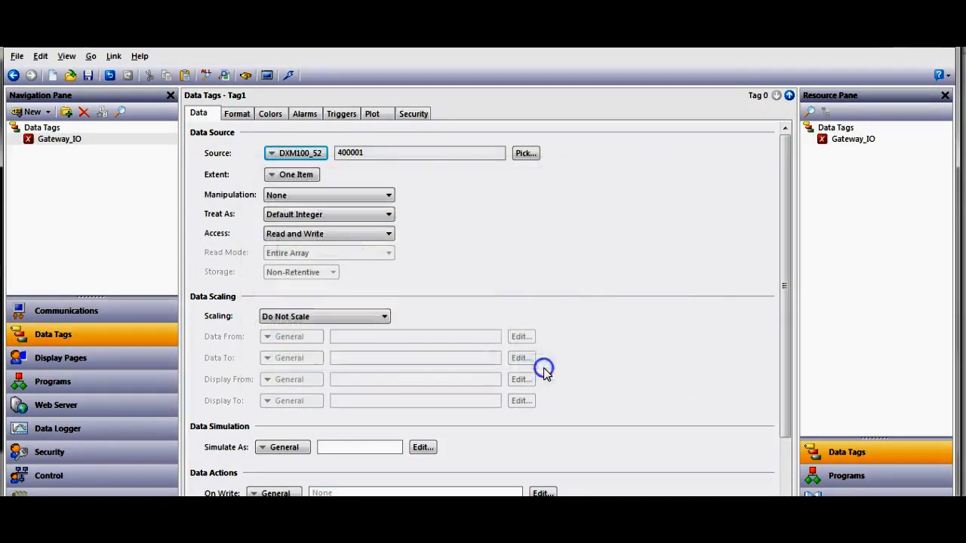
- Make Gateway_IO an array of 16 elements and treat its data as Unsigned Integer
click(295, 176)
click(296, 206)
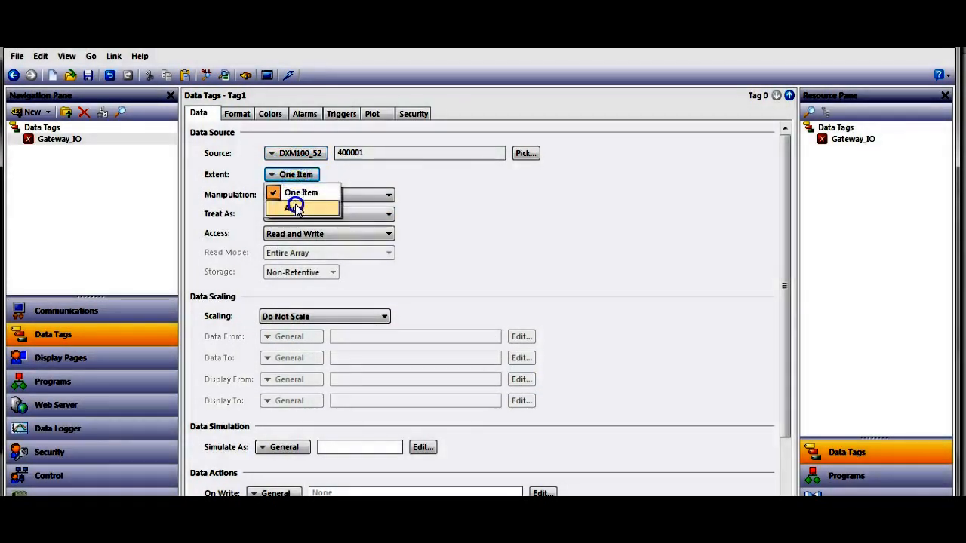
click(508, 259)
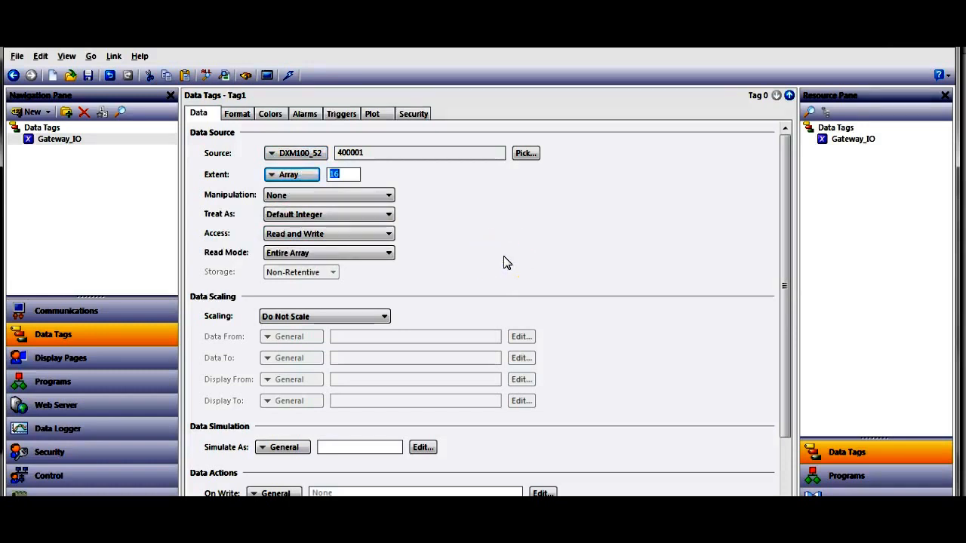
click(372, 215)
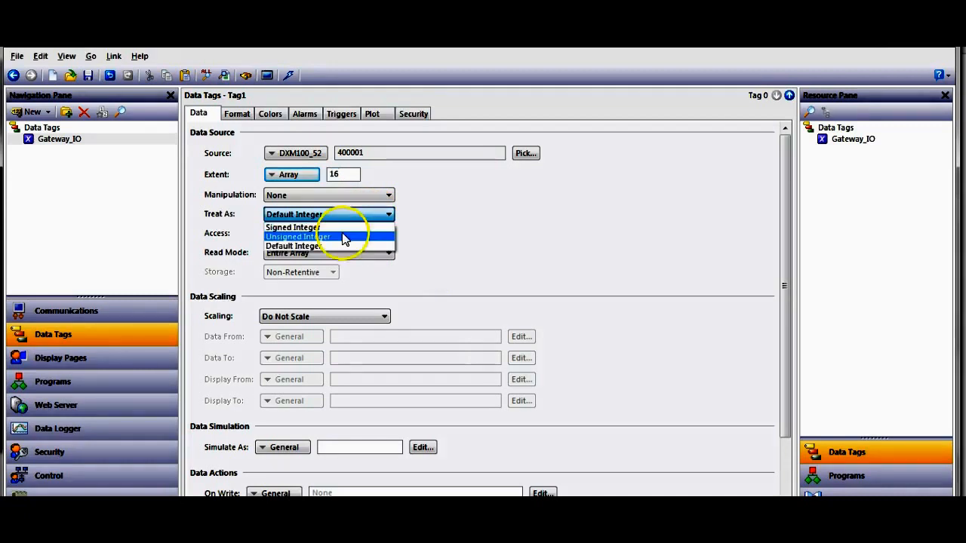
click(343, 237)
click(452, 237)
- Duplicate the Gateway_IO tag and rename the copy Node_1
click(59, 240)
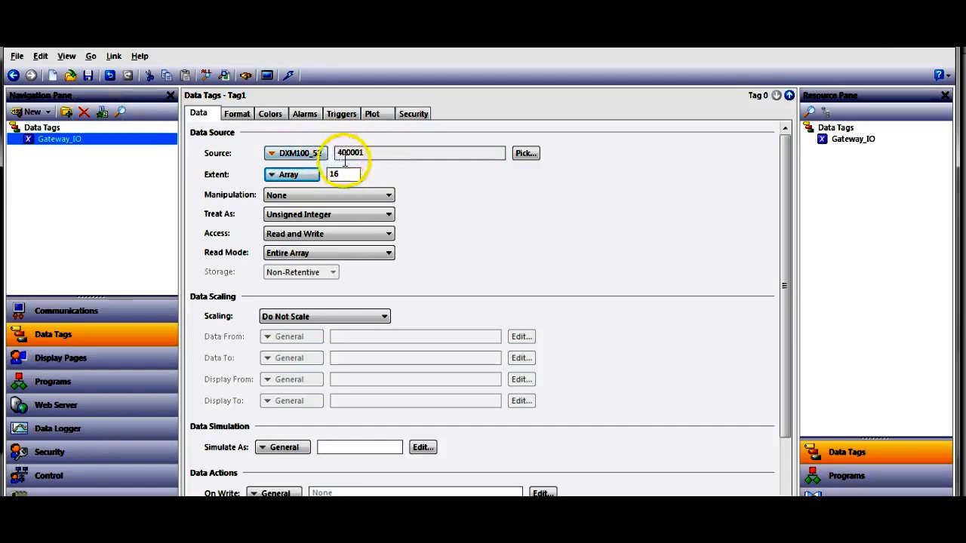
click(105, 117)
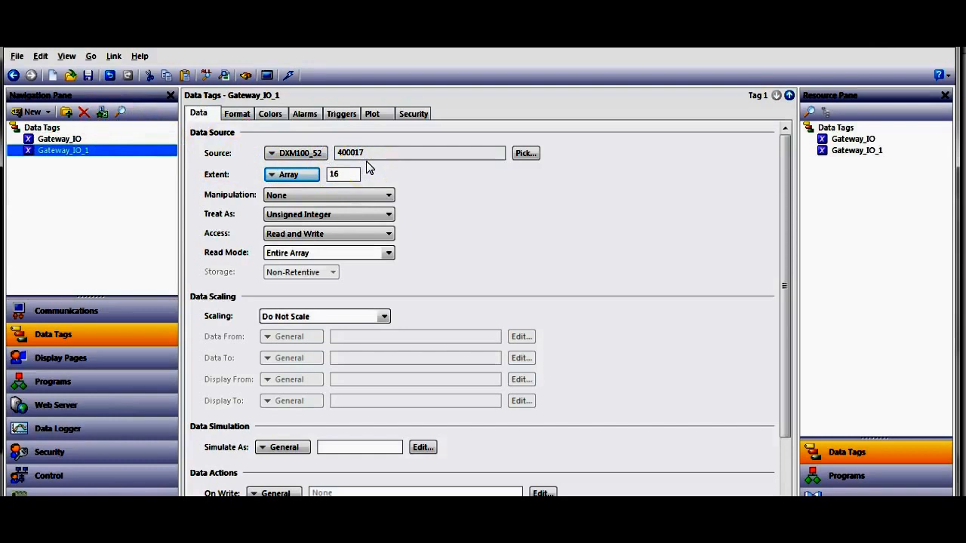
click(62, 155)
text(N)
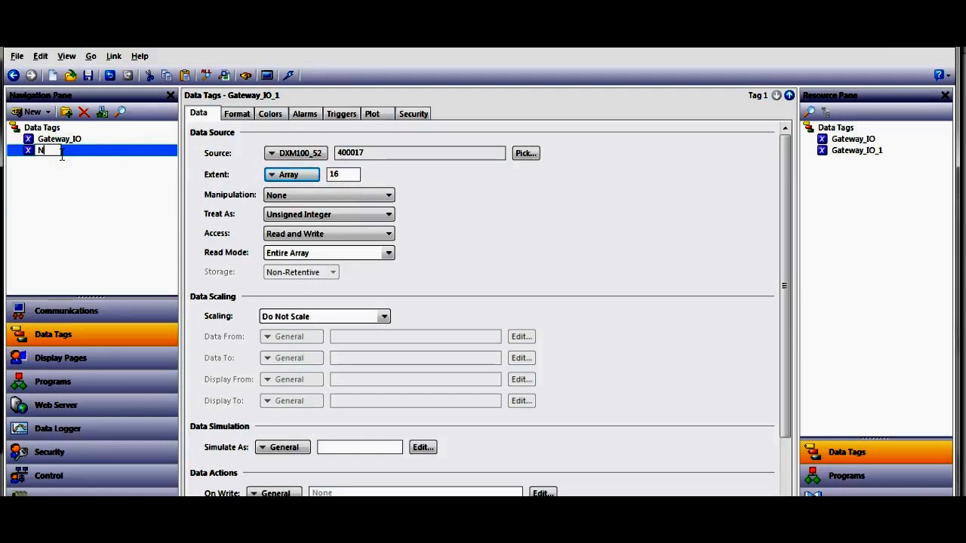
text(ode_1)
key(Return)
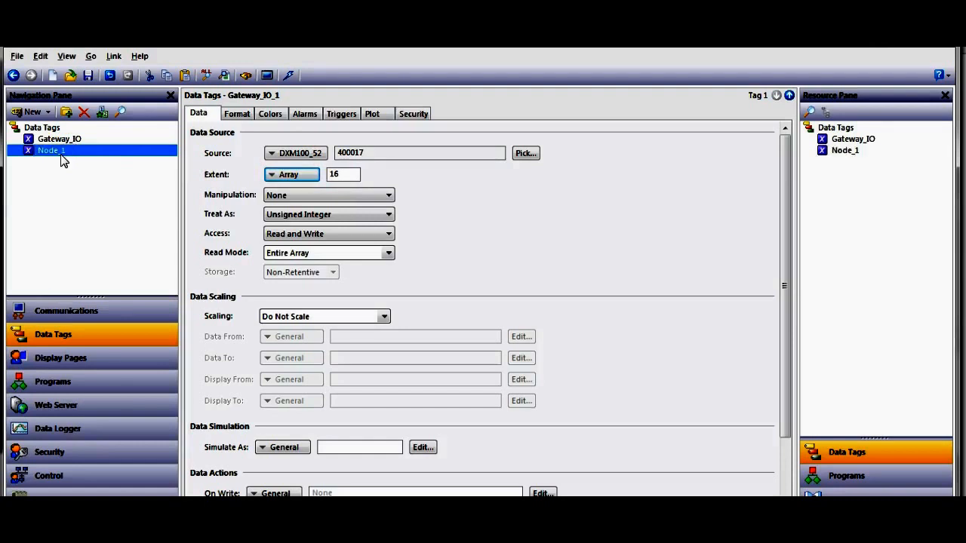
- Duplicate the Node_1 tag six times in succession, copying the newest tag each time, for seven node tags in all
click(57, 193)
click(105, 119)
click(105, 119)
click(106, 119)
click(106, 119)
click(105, 119)
click(106, 119)
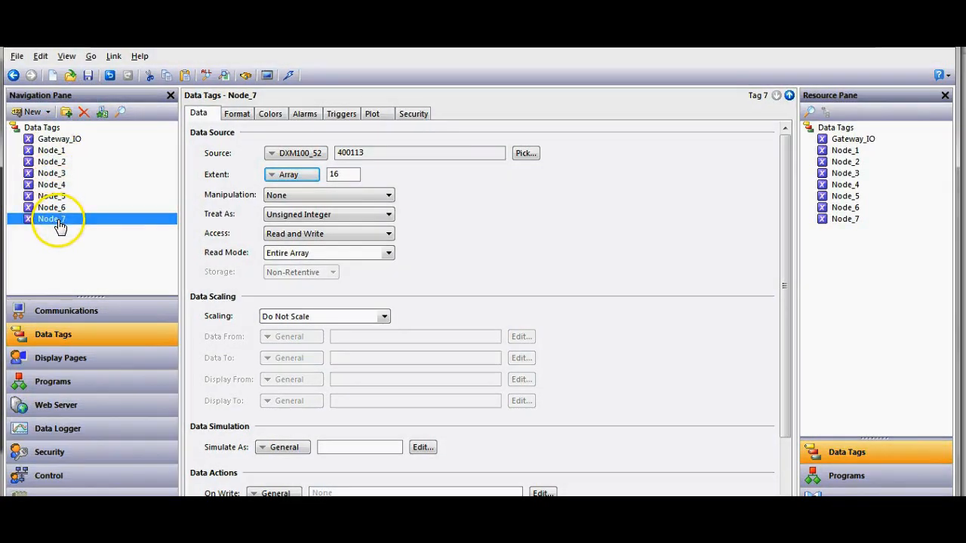
- Return to display page Page1 and list the project's data tags as resources for placing on it
click(93, 365)
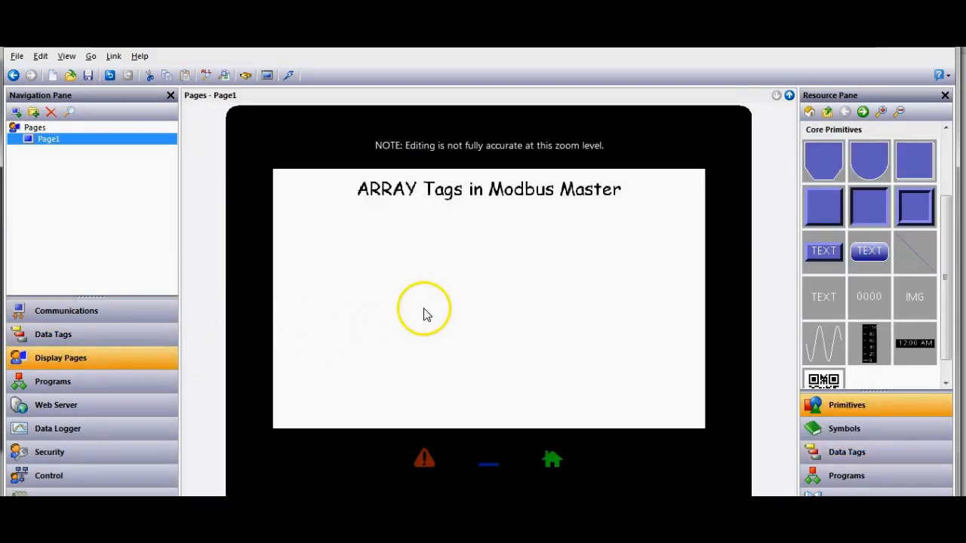
click(427, 311)
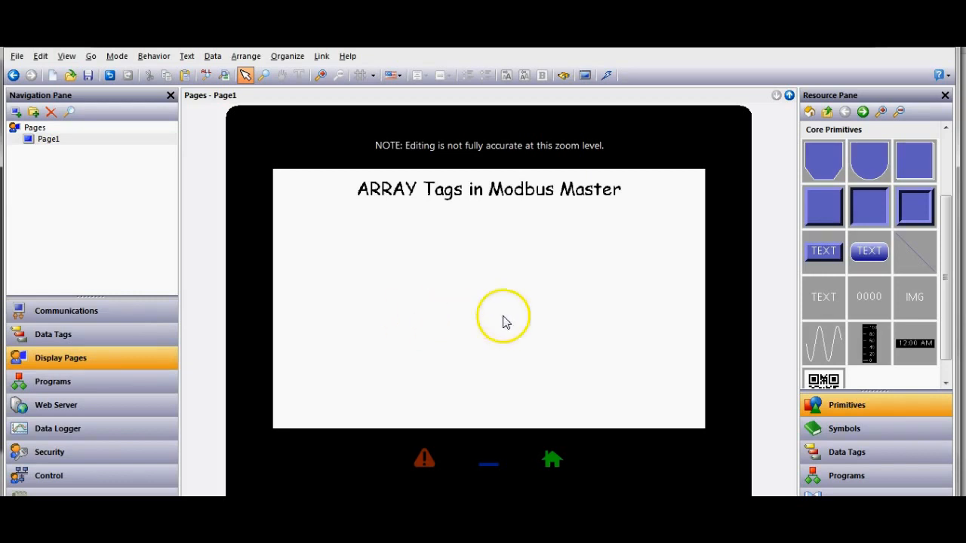
click(839, 455)
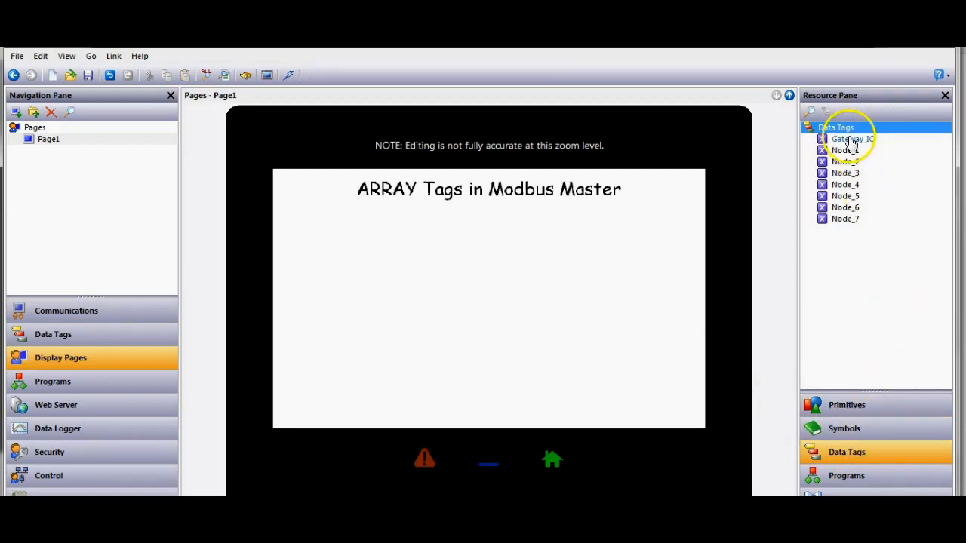
click(857, 141)
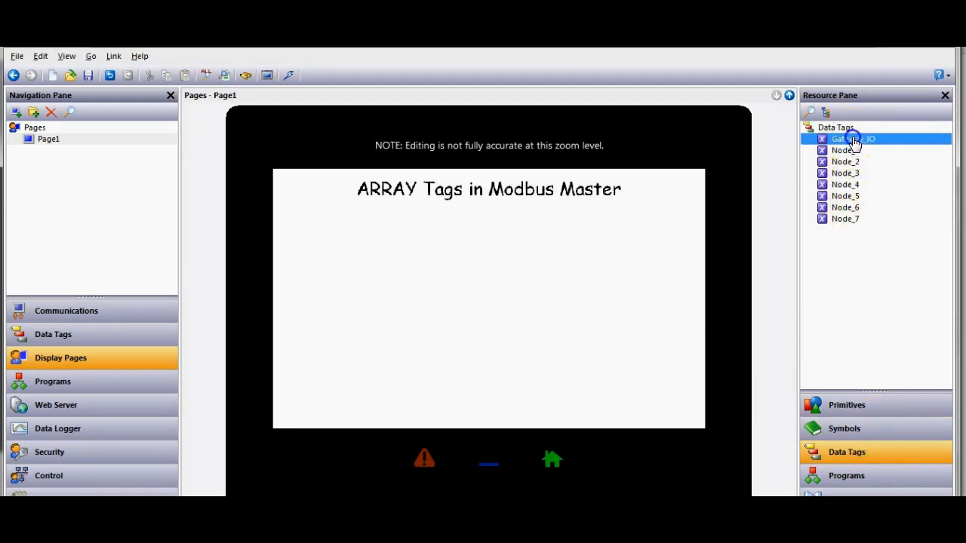
drag(859, 147, 405, 251)
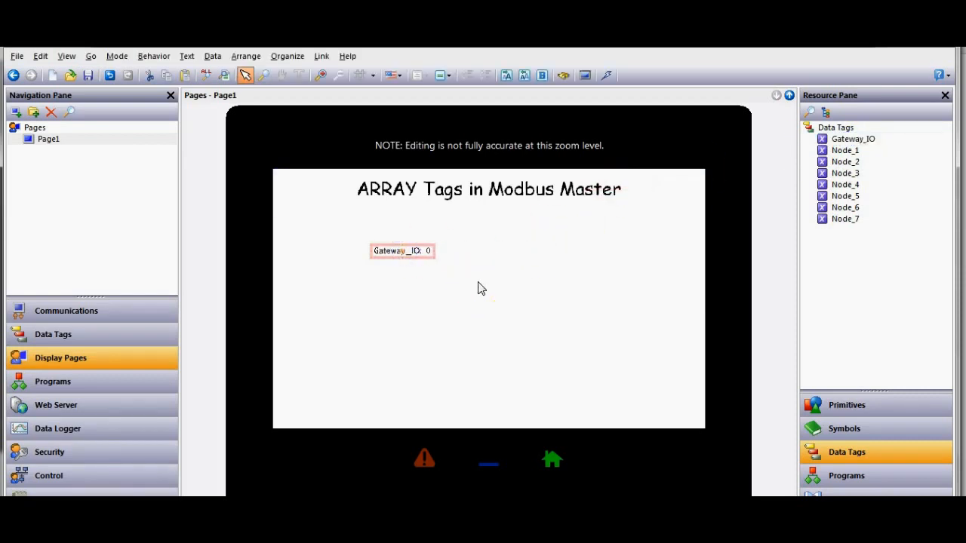
key(Delete)
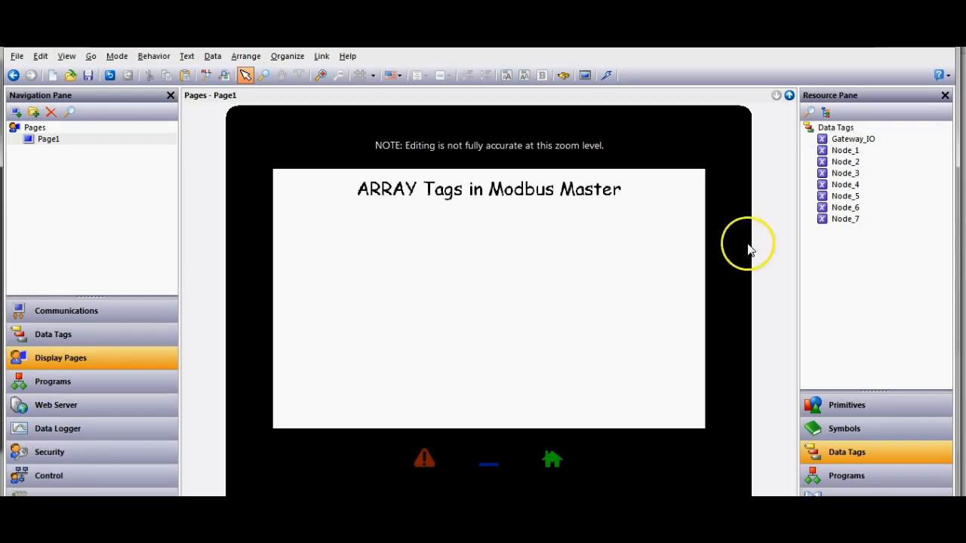
- Place all 16 elements of the Gateway_IO array, [0] to [15], as a column along the left side of Page1
click(857, 145)
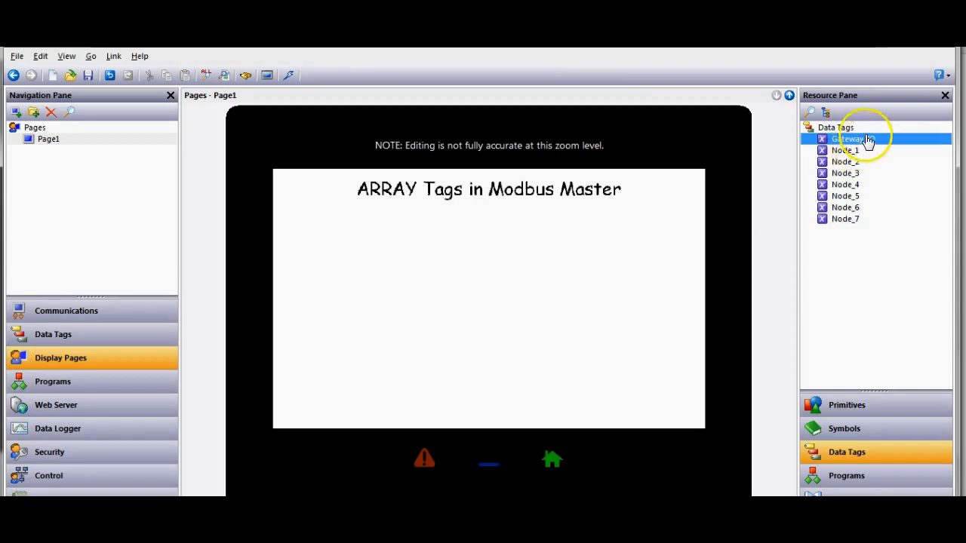
click(828, 113)
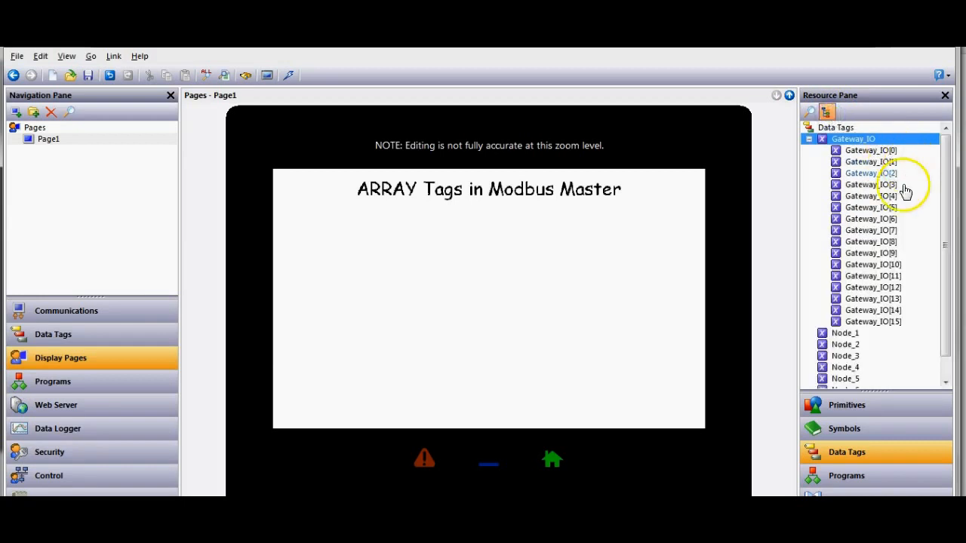
click(882, 154)
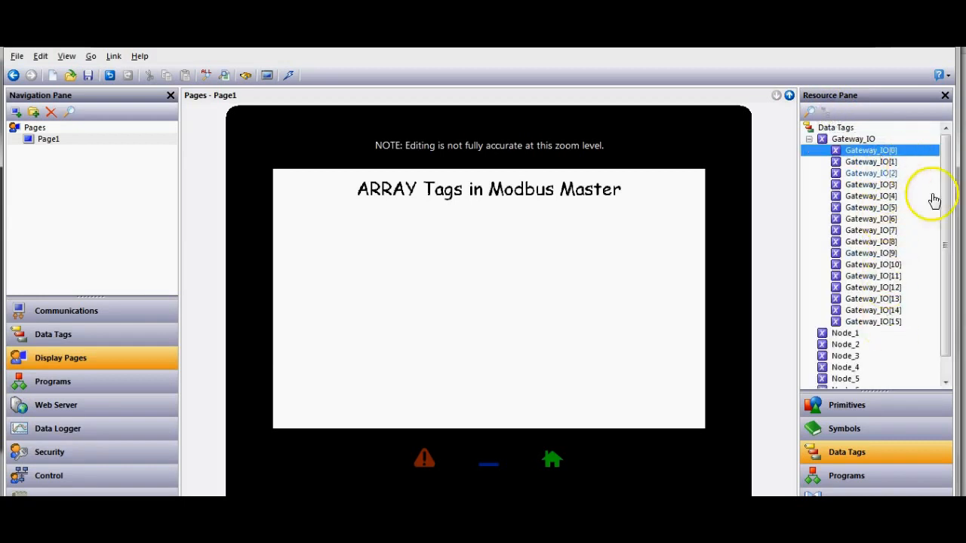
shift+click(889, 324)
drag(891, 332, 369, 312)
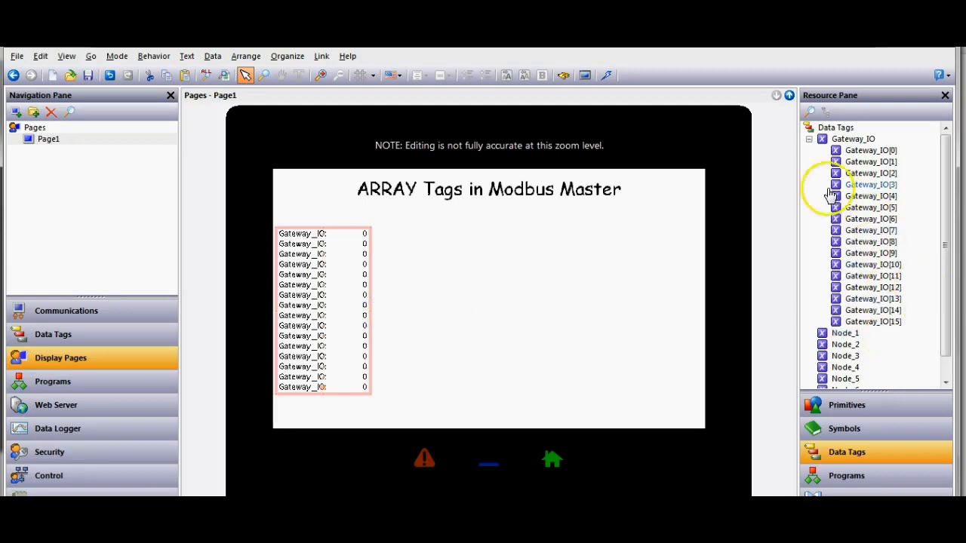
- Place all 16 elements of the Node_1 array on Page1 as a column beside the Gateway_IO column
click(810, 140)
click(838, 151)
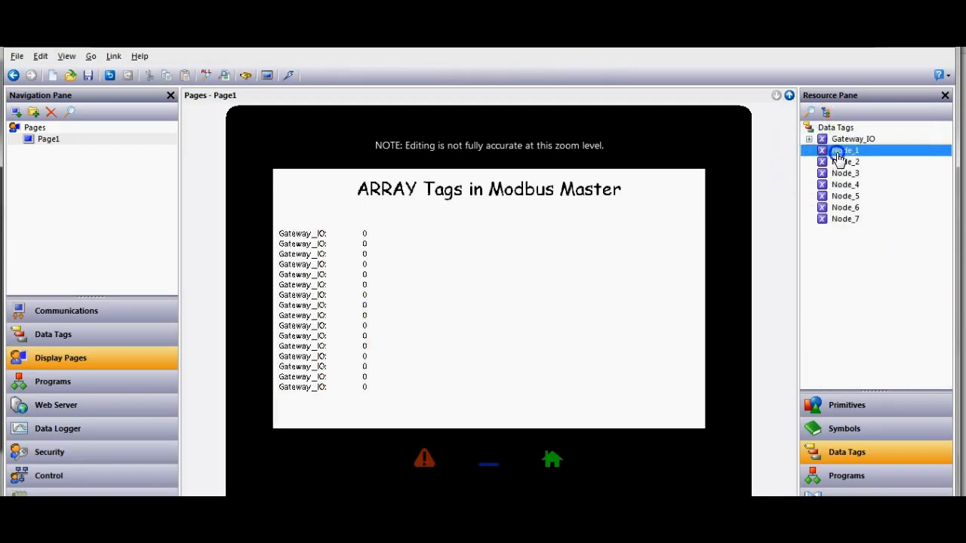
click(826, 111)
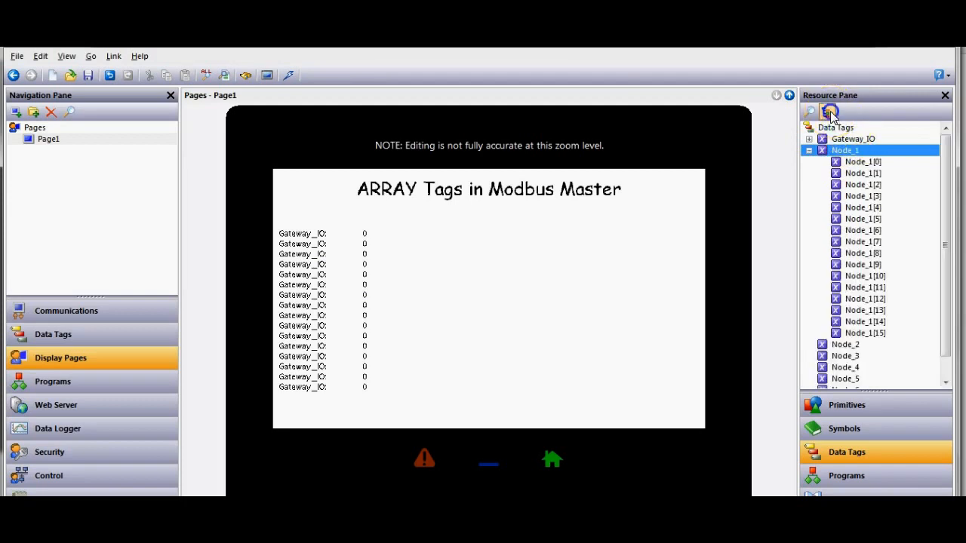
click(865, 163)
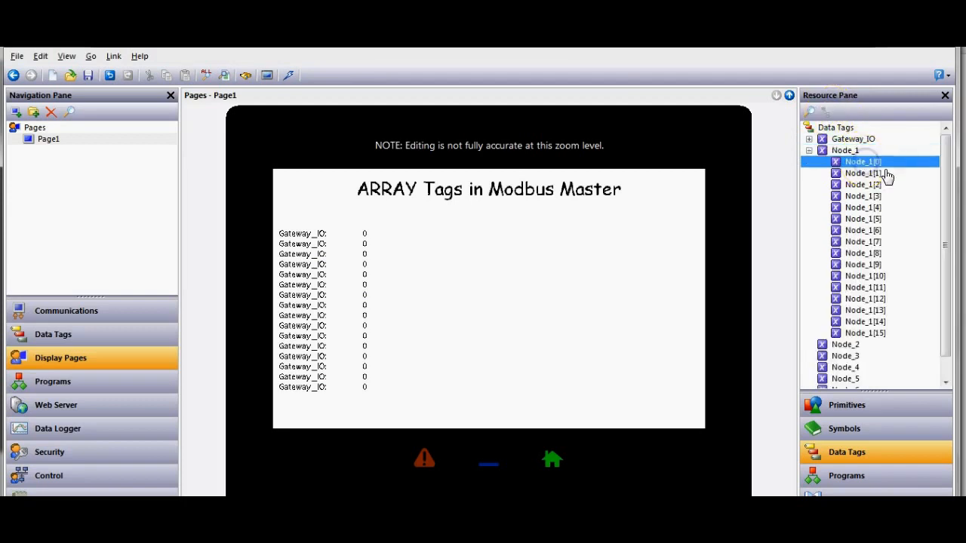
shift+click(881, 340)
drag(880, 336, 411, 313)
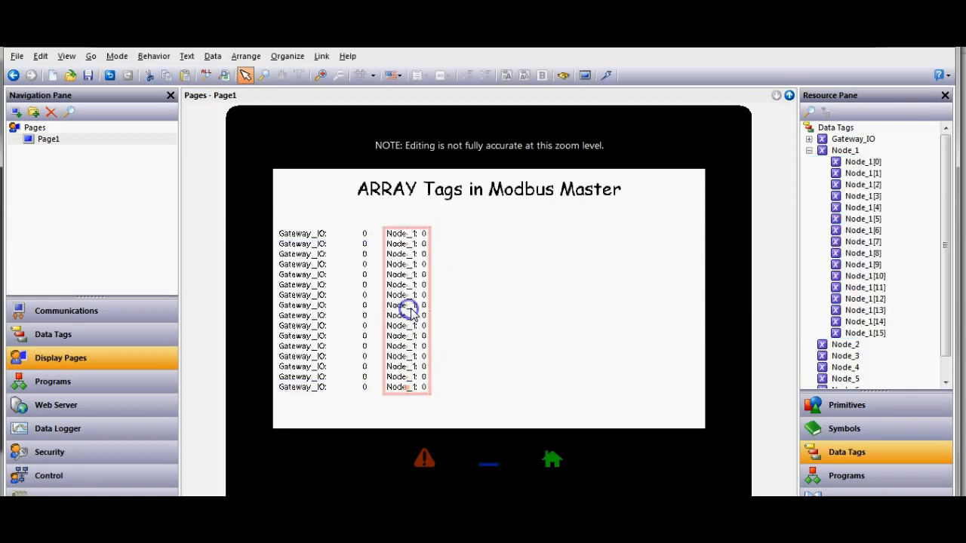
right_click(411, 313)
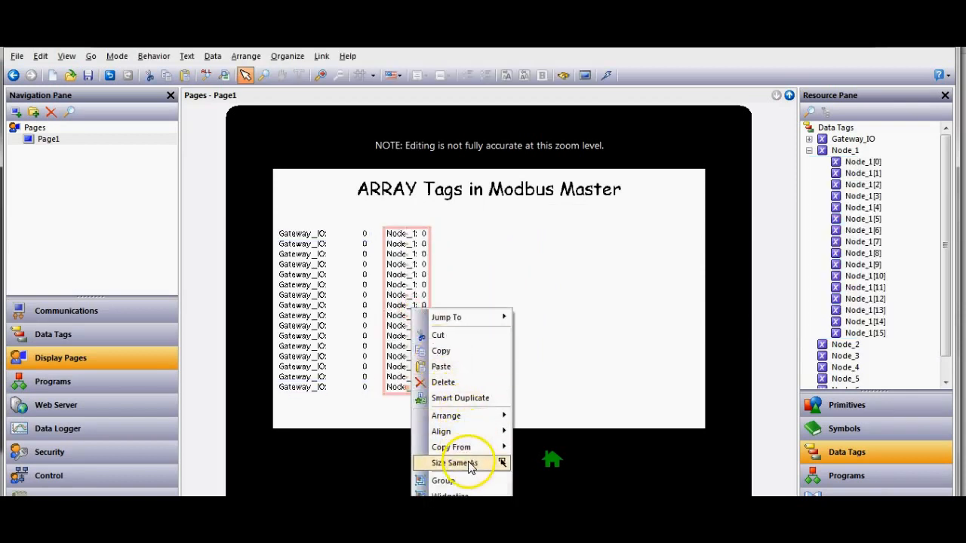
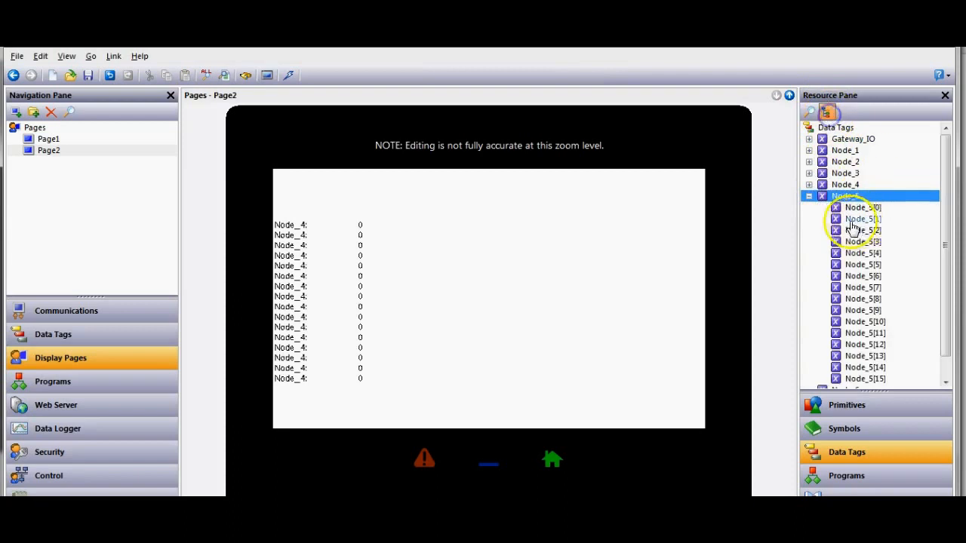
- Place the 16 Node_5 elements on Page2 beside the Node_4 column and size them the same as the Node_4 entries
shift+click(853, 379)
drag(853, 378, 414, 300)
right_click(414, 300)
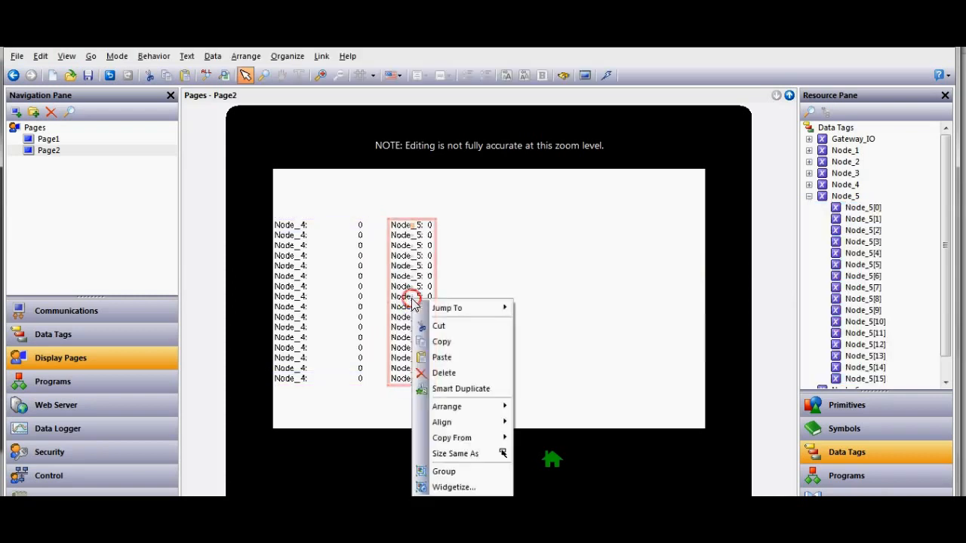
click(470, 453)
click(320, 225)
click(574, 321)
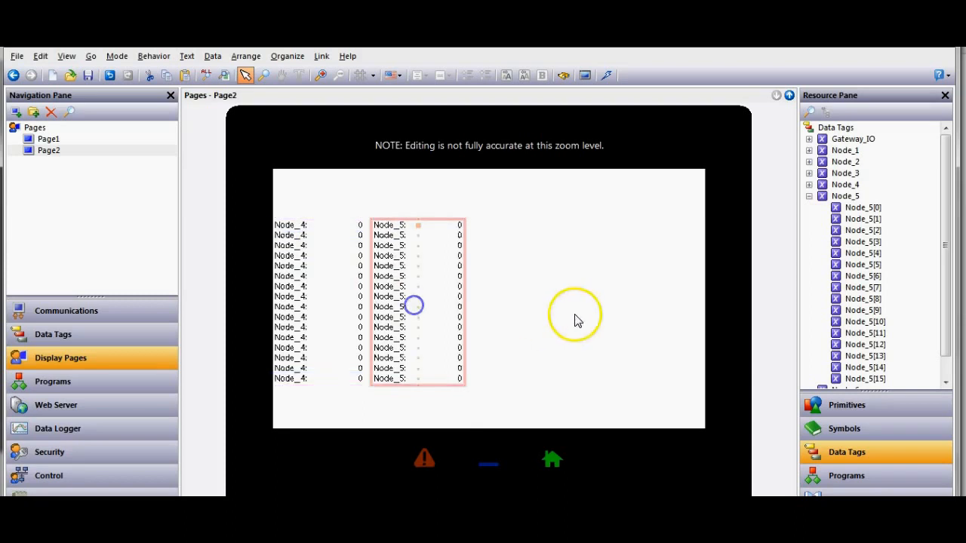
- Place the 16 Node_6 elements on Page2 beside the Node_5 column, matching the Node_5 entries' size and aligning the column with it
click(822, 196)
click(809, 196)
click(846, 208)
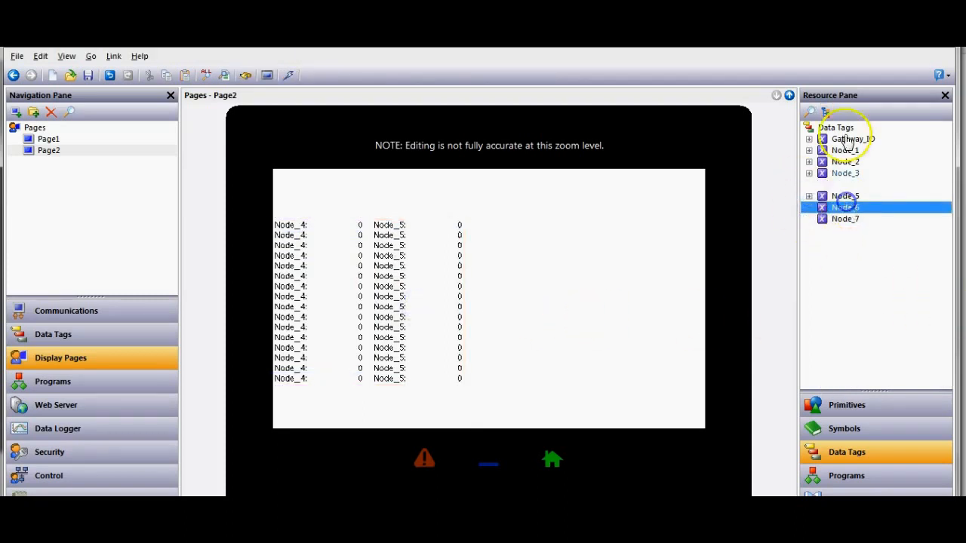
click(825, 111)
click(853, 207)
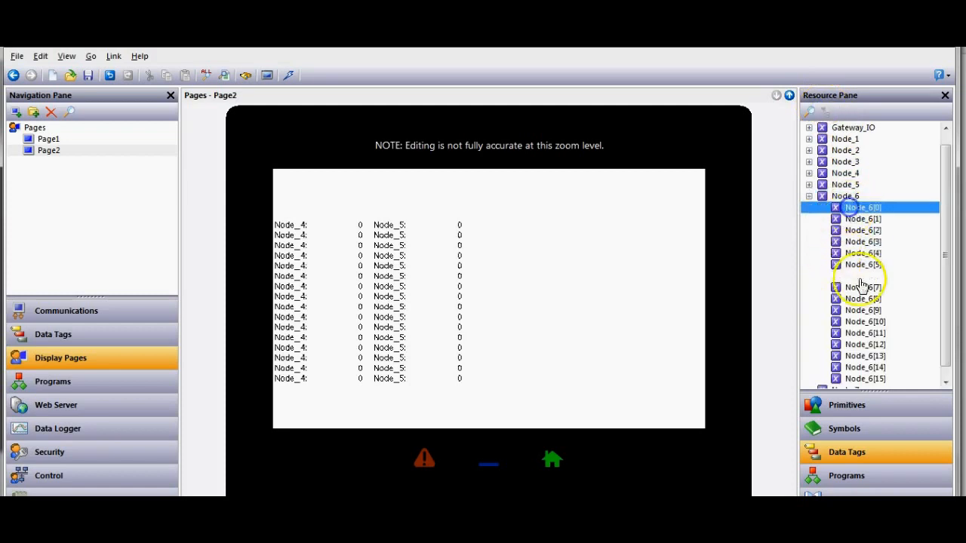
shift+click(853, 383)
drag(906, 334, 504, 307)
right_click(506, 308)
click(594, 458)
click(412, 224)
drag(504, 300, 518, 295)
- Place the 16 Node_7 elements on Page2 beside the Node_6 column and size them the same as the Node_6 entries
click(810, 196)
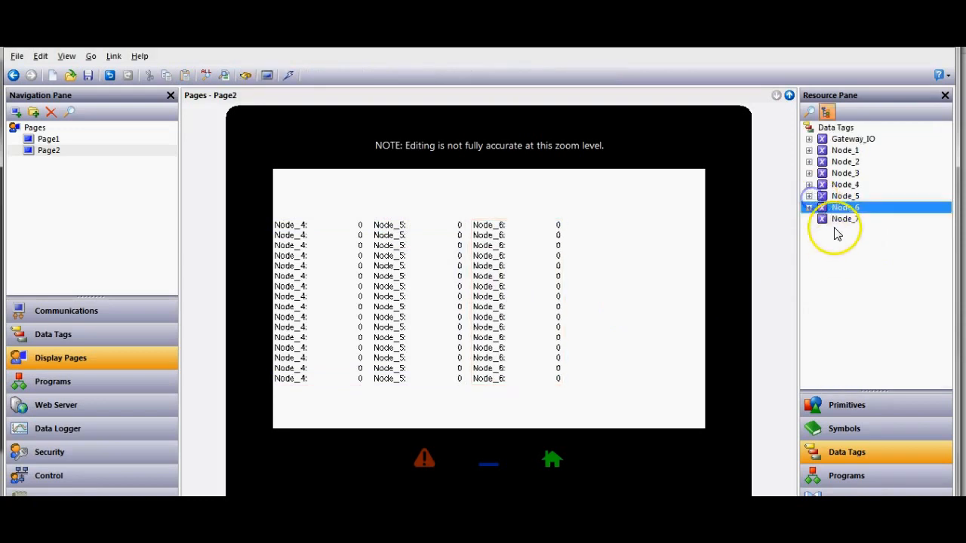
click(834, 219)
click(827, 113)
click(861, 207)
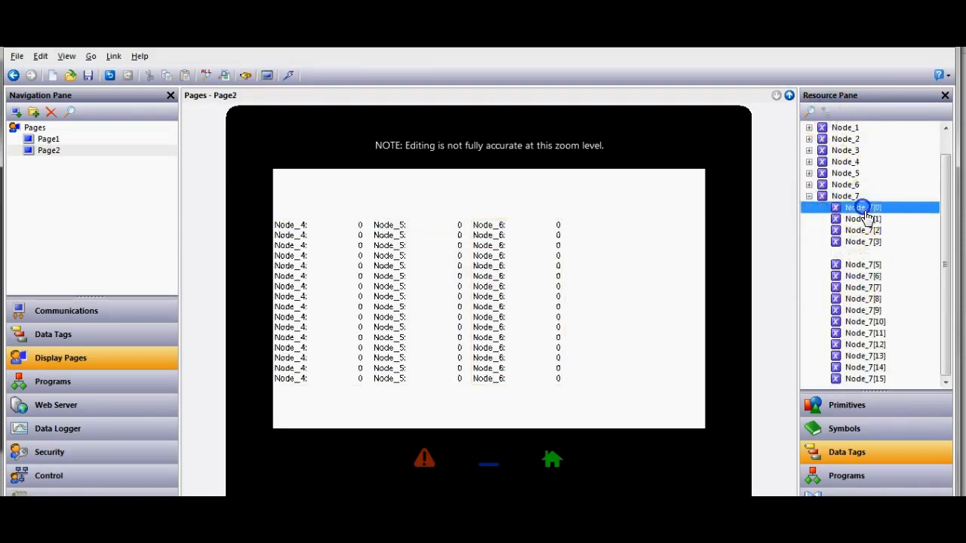
shift+click(855, 383)
drag(895, 291, 616, 303)
right_click(617, 302)
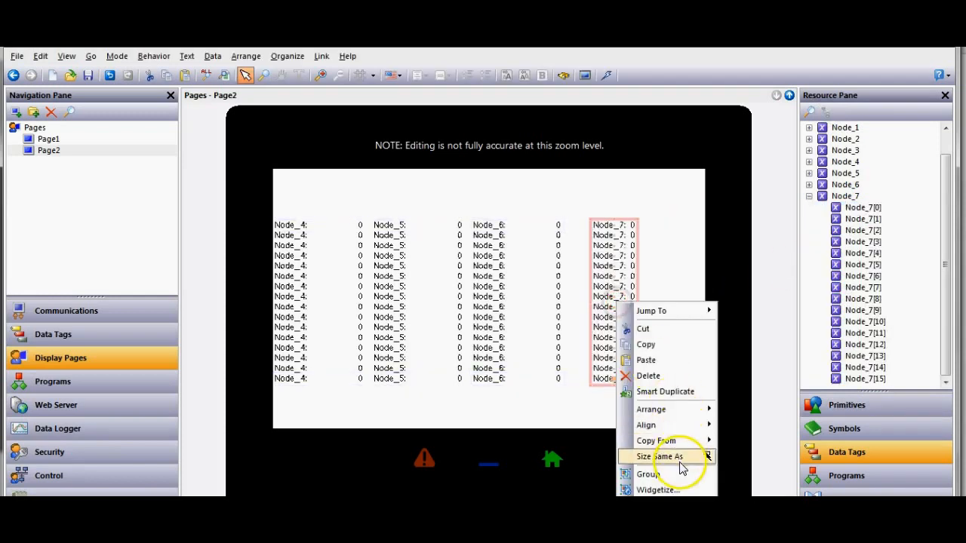
click(679, 458)
click(519, 238)
click(626, 290)
click(591, 205)
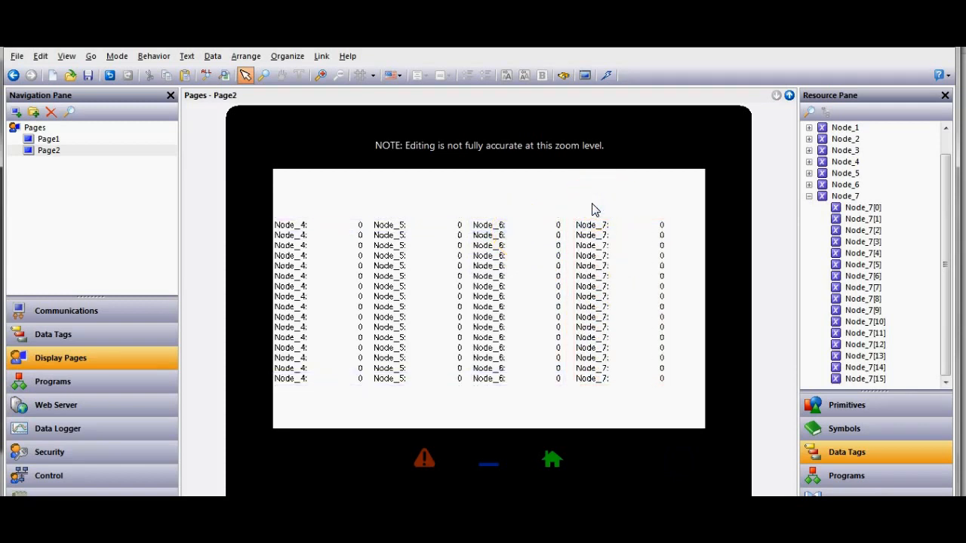
- Add a blue bevel button from the core primitives to Page2's lower-right corner and enlarge it toward the upper left
click(846, 412)
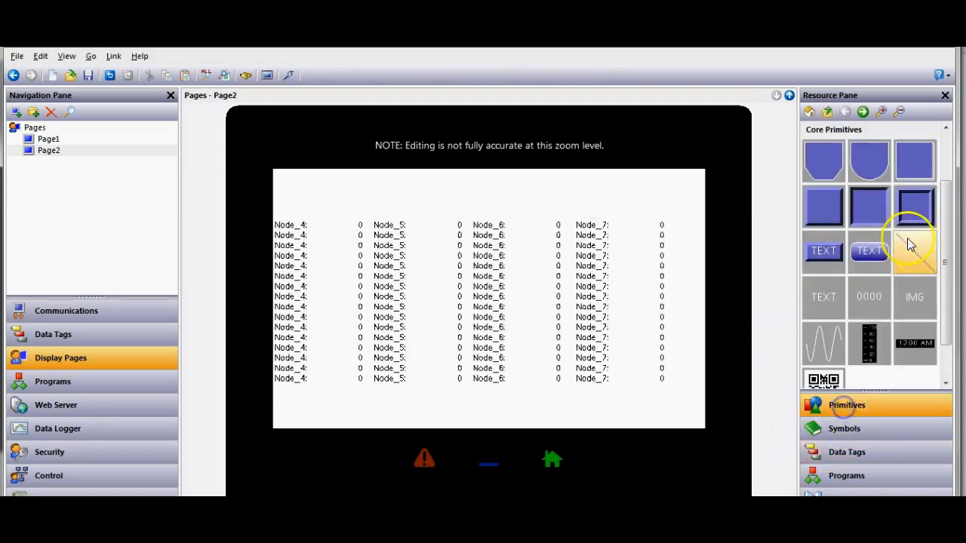
click(836, 263)
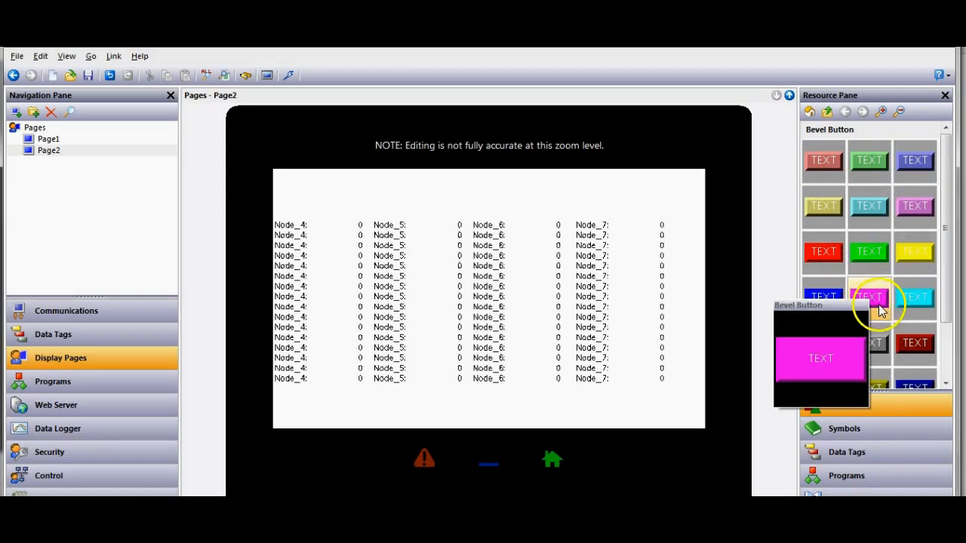
click(804, 301)
drag(804, 300, 700, 436)
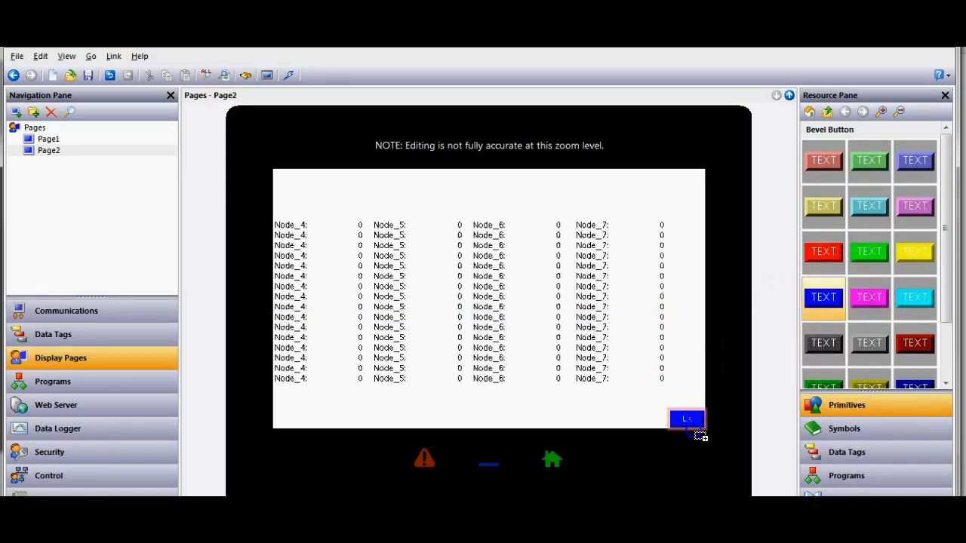
drag(666, 409, 620, 402)
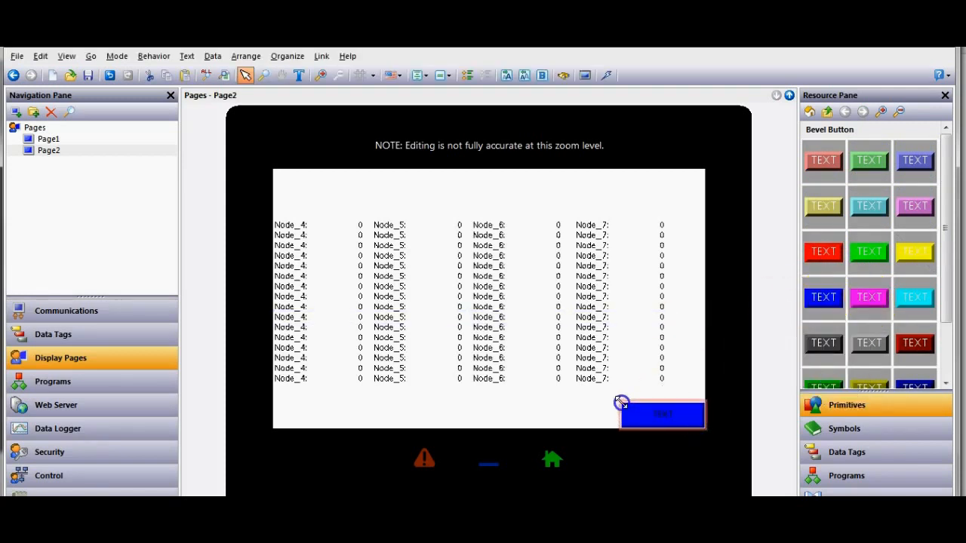
- Label the blue bevel button GWY-Node_3 in its properties
right_click(644, 414)
click(683, 400)
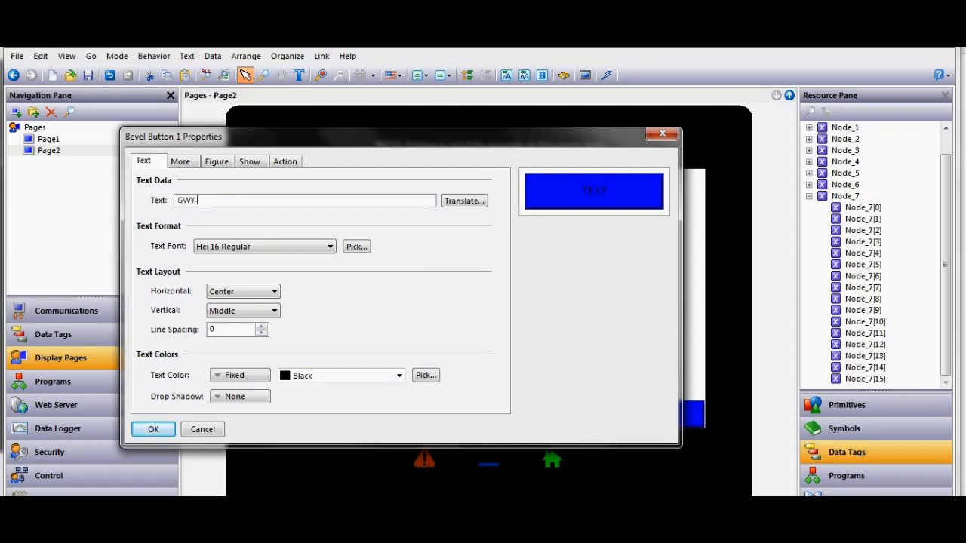
drag(336, 145, 430, 190)
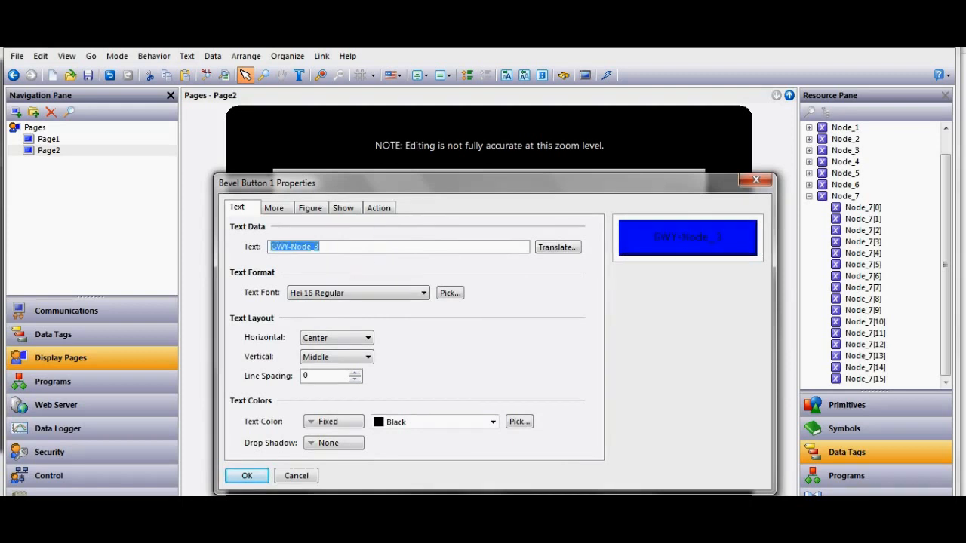
- Give the bevel button a Goto Page action with Page1 as the target page
click(379, 208)
click(382, 247)
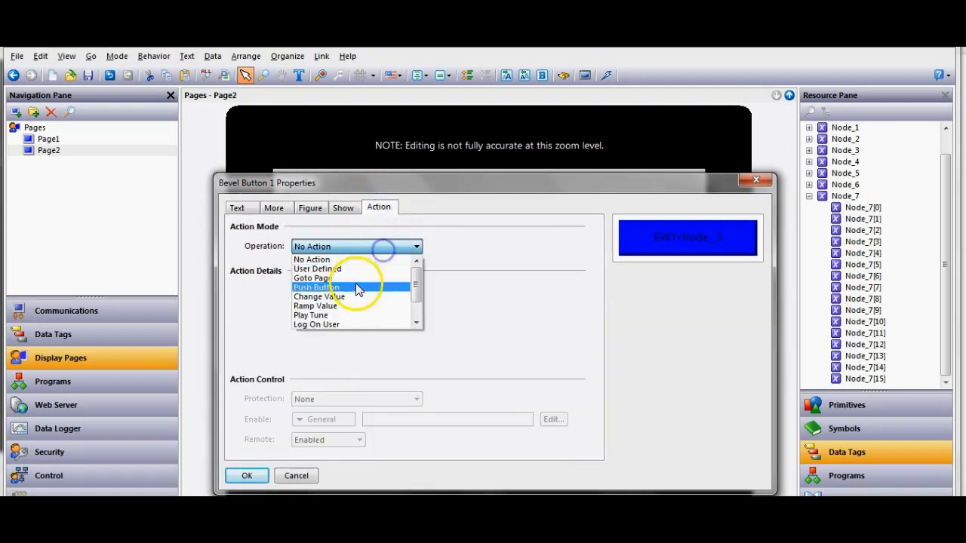
click(358, 289)
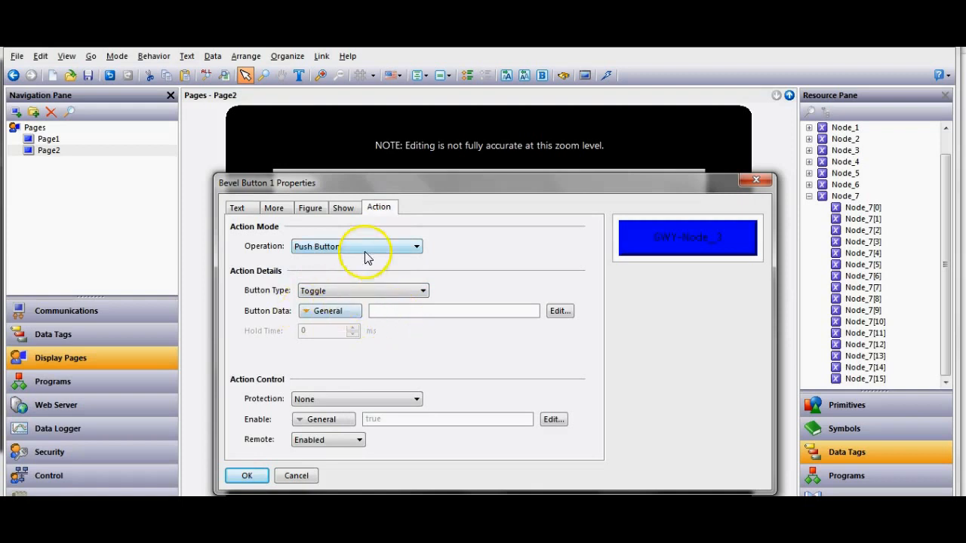
click(366, 250)
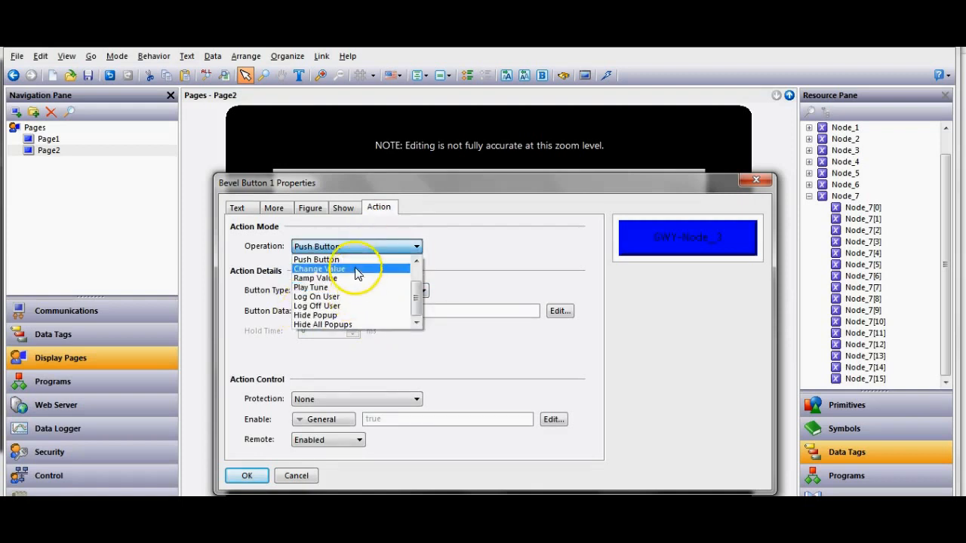
scroll(382, 276, up, 2)
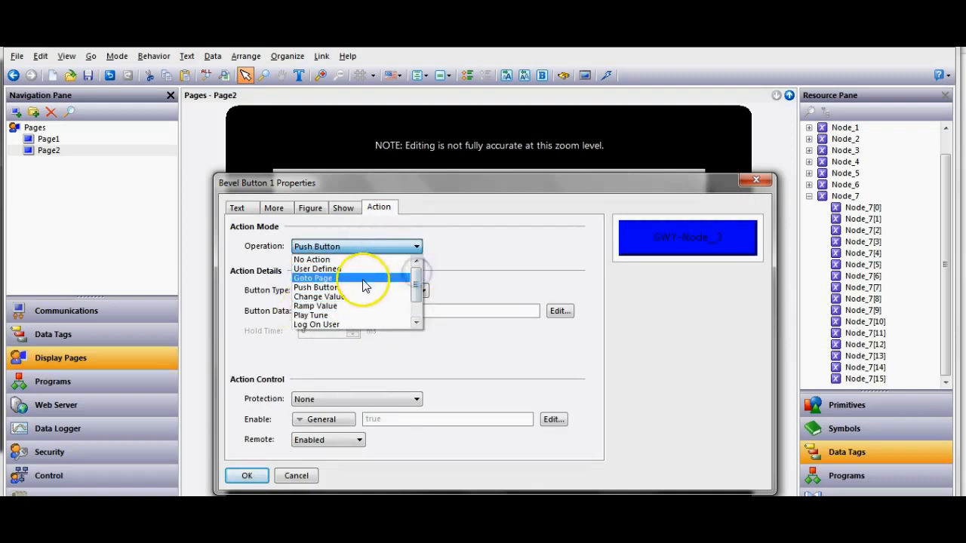
click(364, 278)
click(384, 295)
click(349, 332)
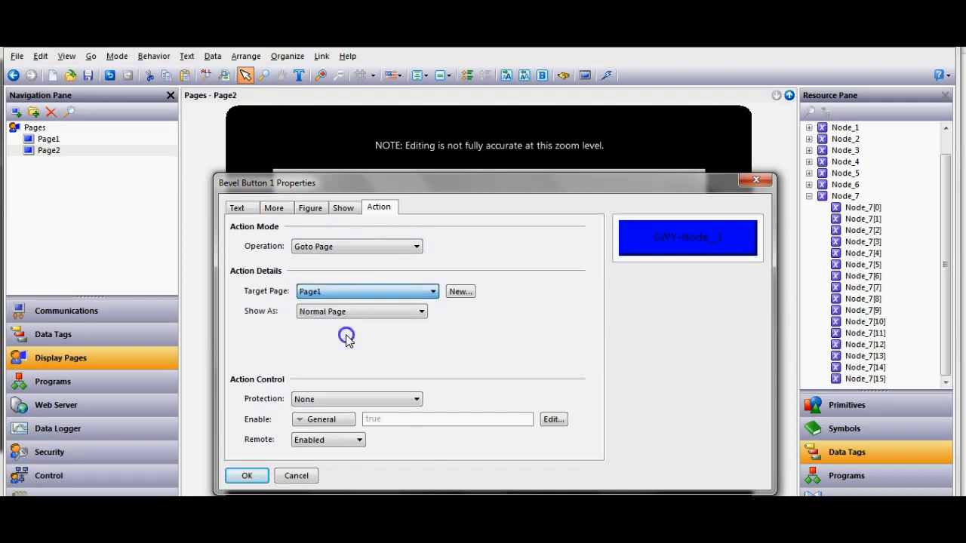
- Make the button move Down and Right when pressed, and apply its properties
click(276, 209)
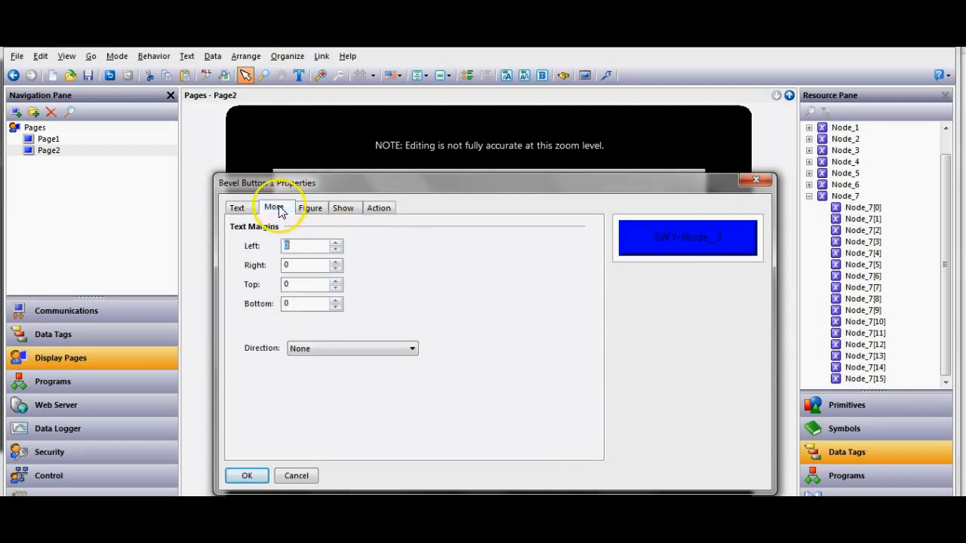
click(350, 352)
click(341, 379)
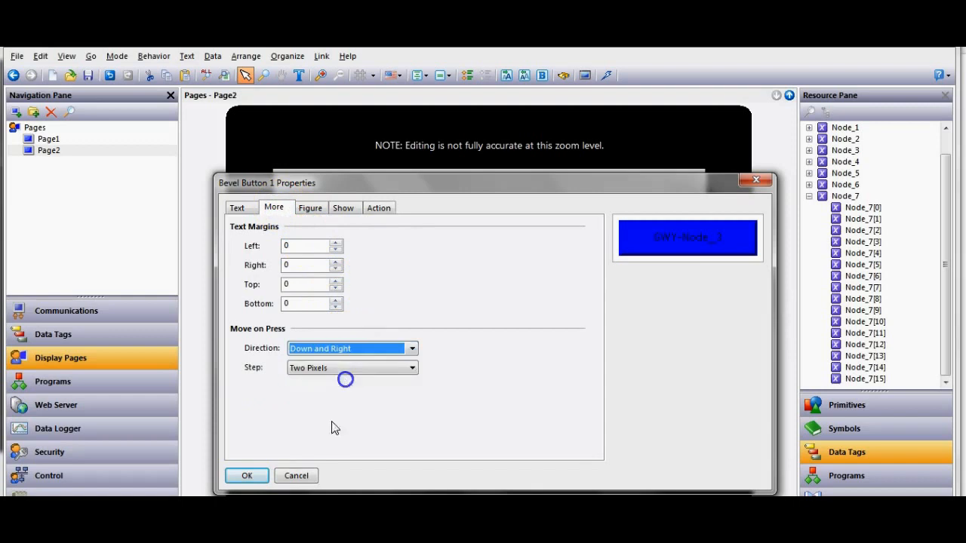
click(247, 477)
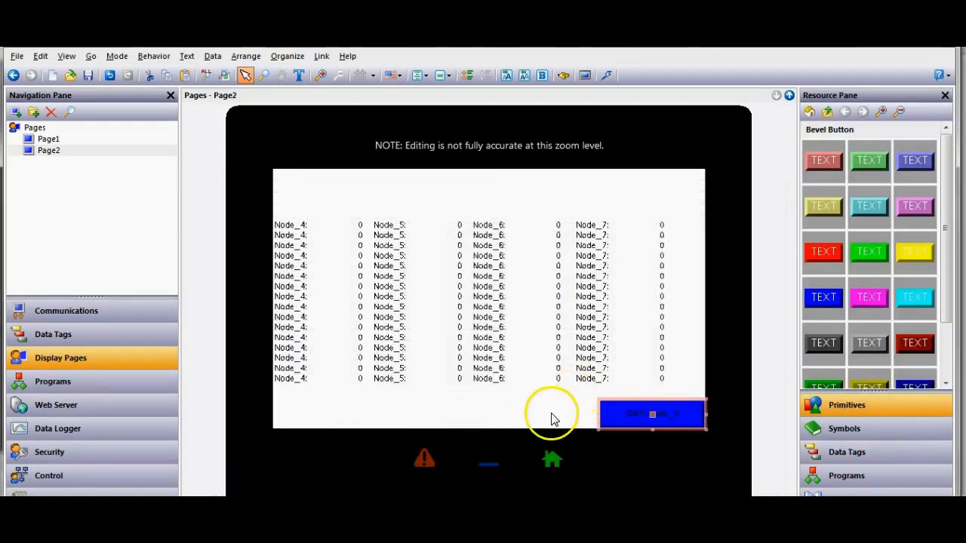
- Reopen the GWY-Node_3 button's properties and set its text color to White
double_click(645, 428)
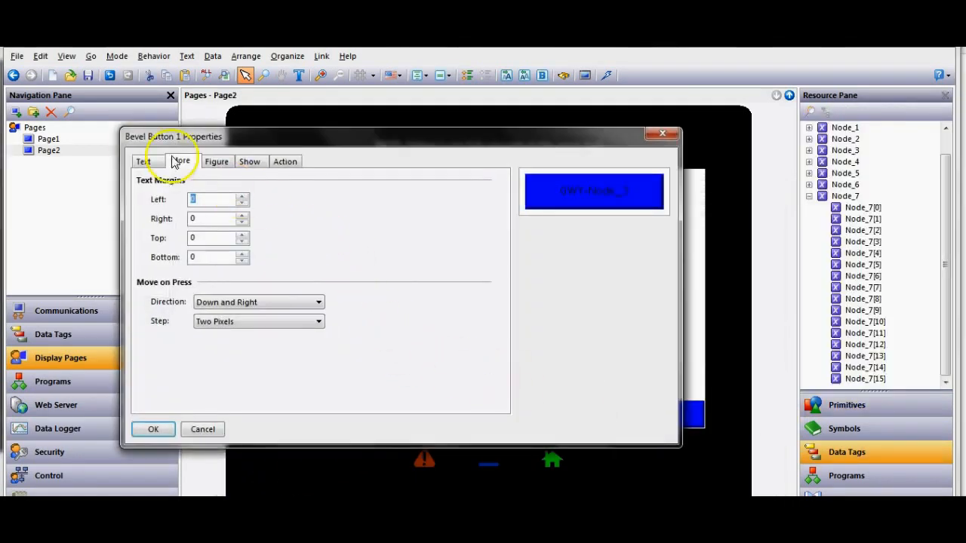
click(143, 163)
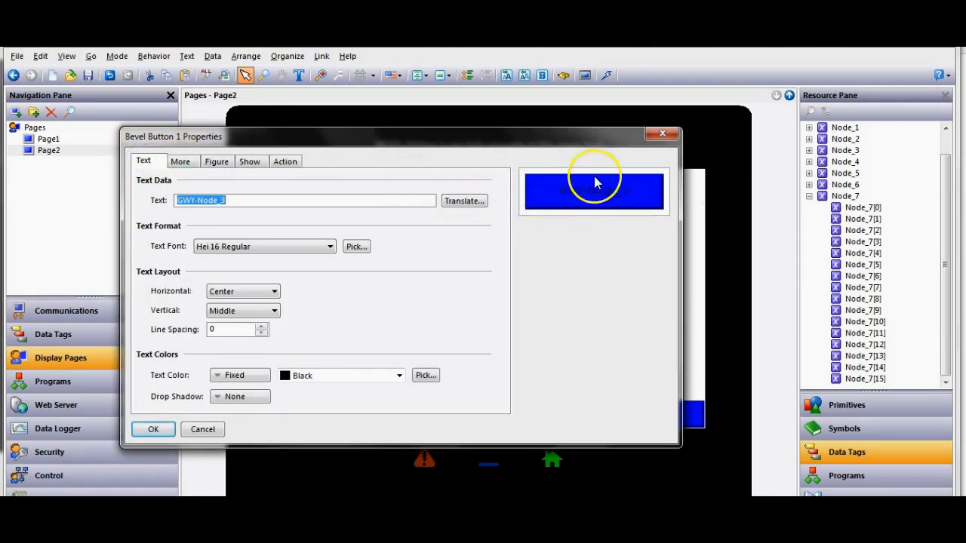
click(399, 376)
click(320, 257)
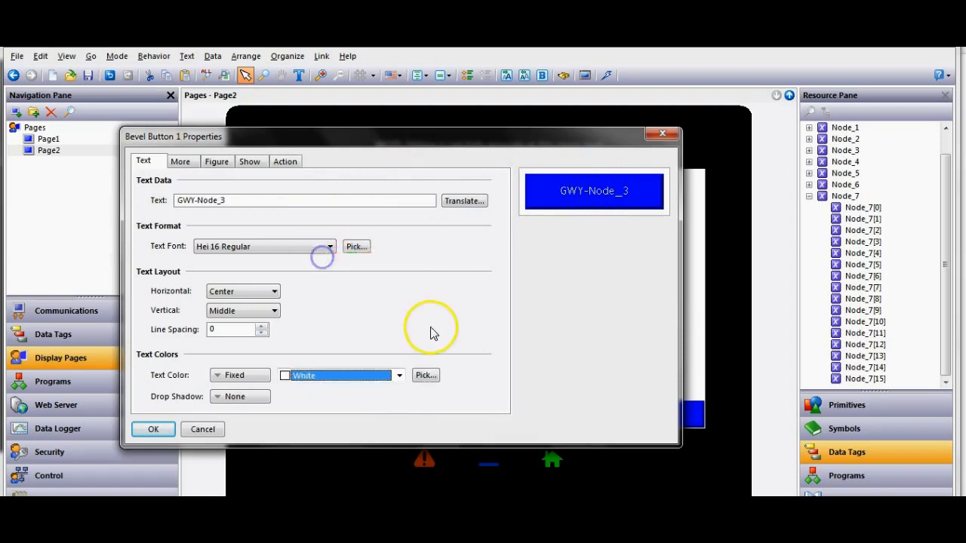
- Set the GWY-Node_3 button's text font to Comic Sans MS Regular, size 26, and apply its properties
click(330, 246)
click(364, 257)
click(357, 247)
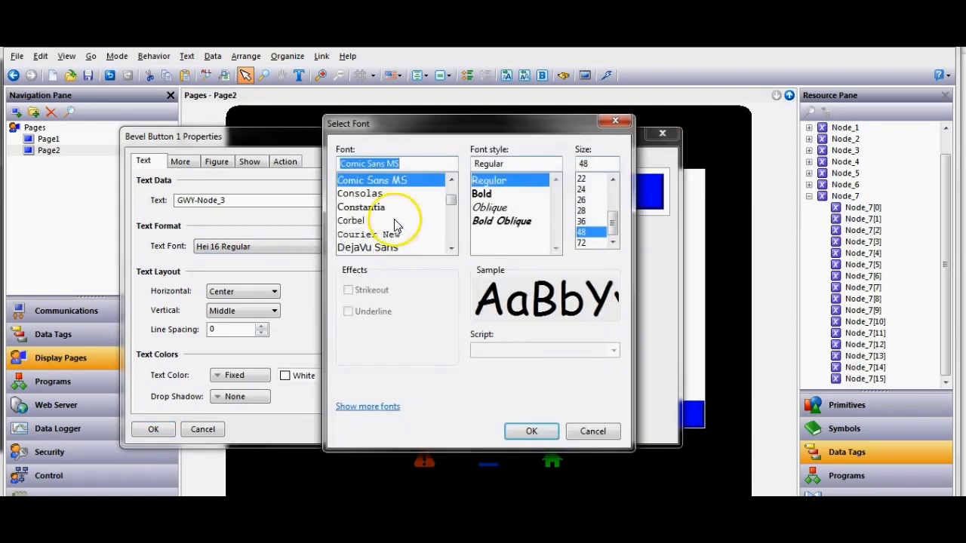
click(581, 200)
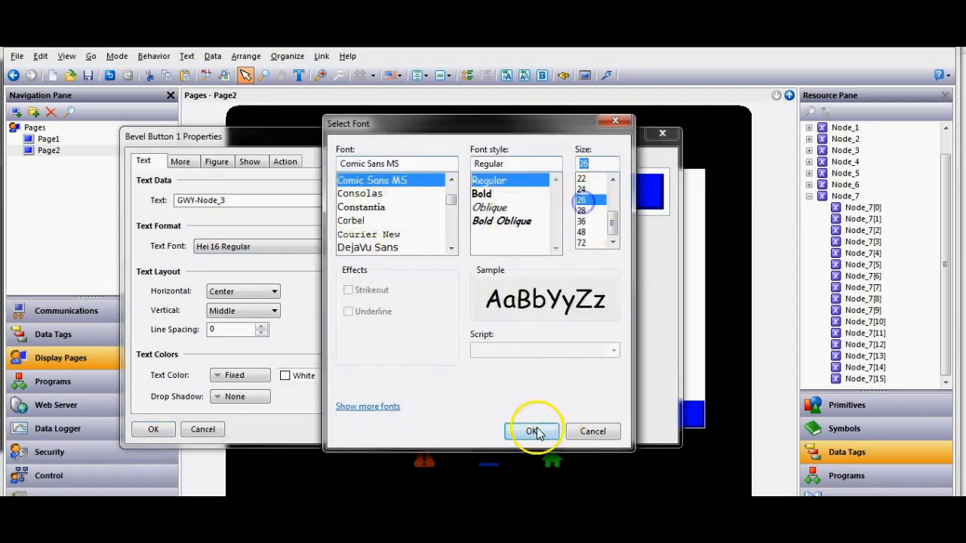
click(531, 431)
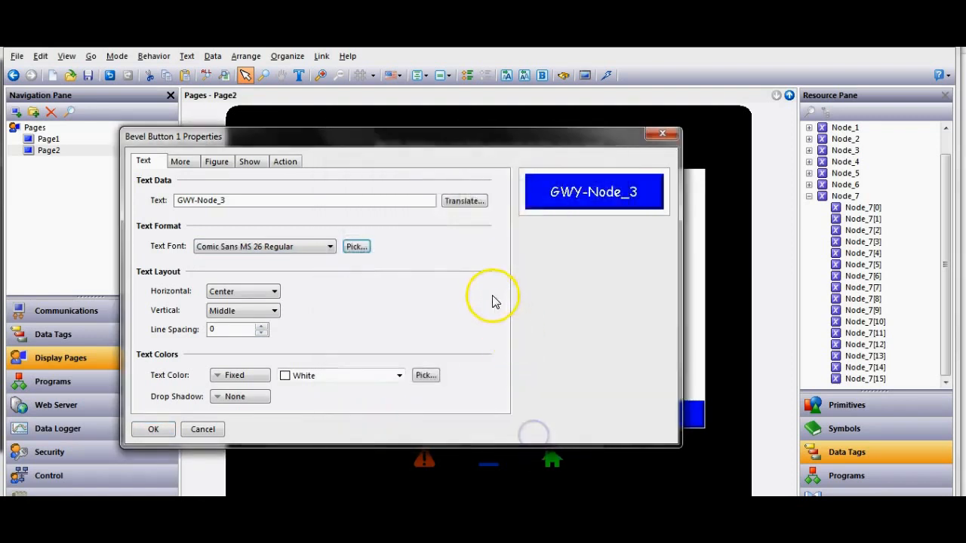
click(157, 428)
- Copy the GWY-Node_3 button from Page2 and paste it onto Page1
right_click(633, 422)
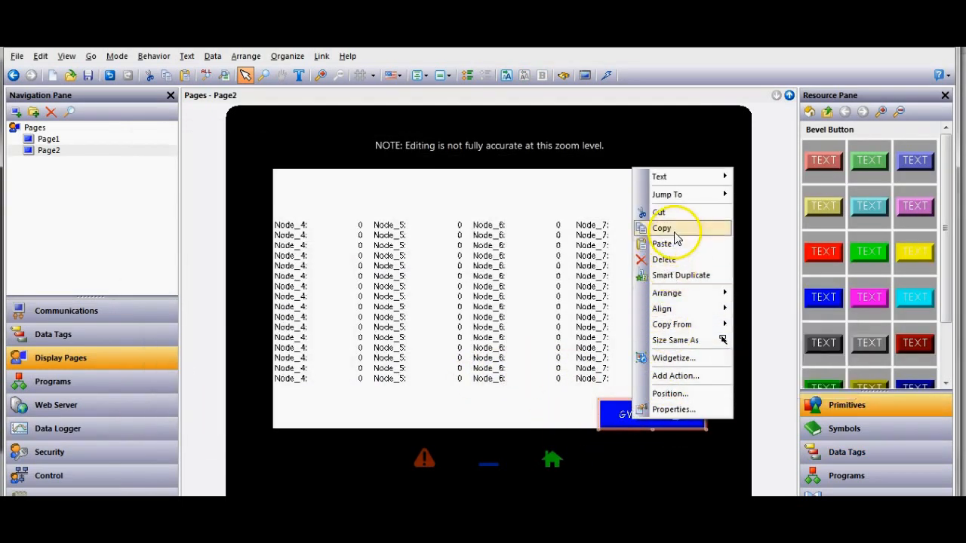
click(663, 229)
double_click(48, 140)
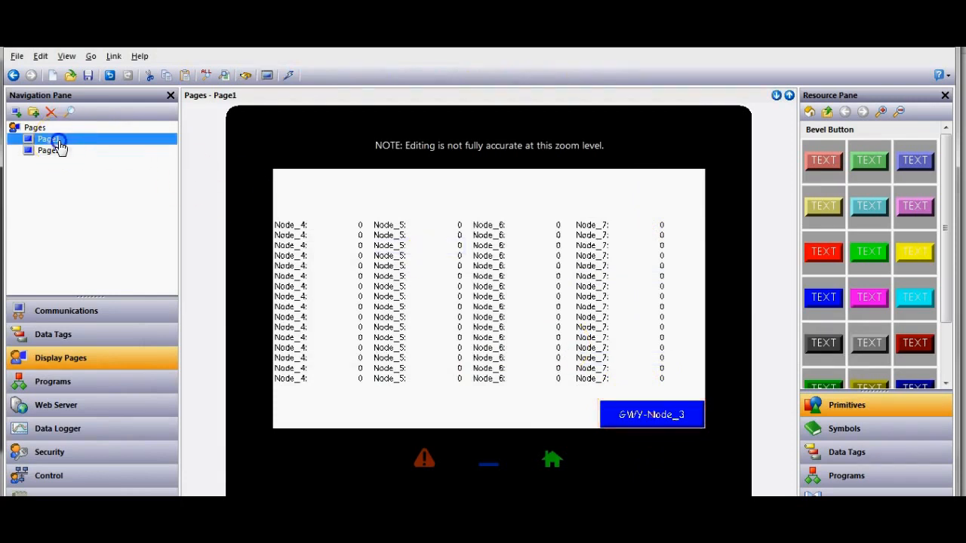
right_click(638, 422)
click(667, 432)
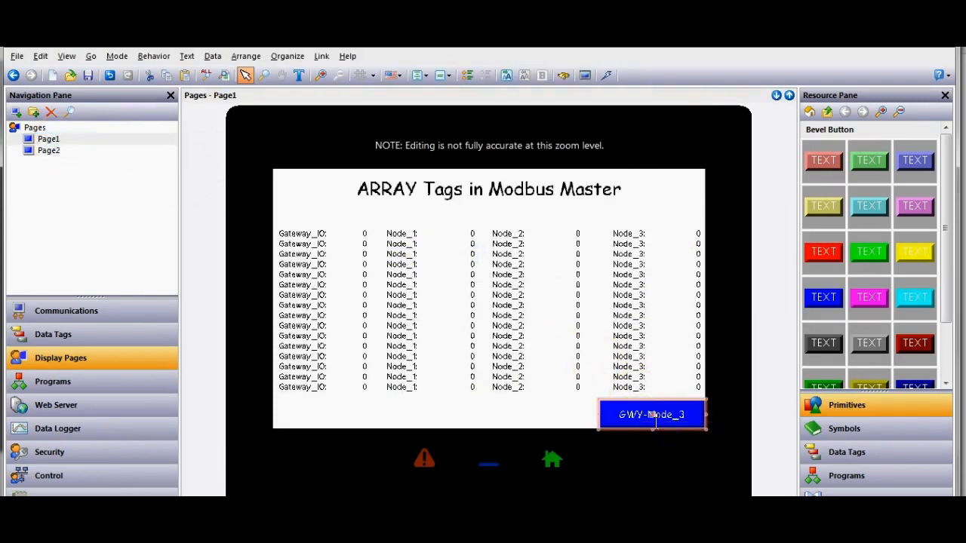
- Change the label of the pasted button on Page1 to Node_4-Node_7
right_click(654, 423)
click(695, 413)
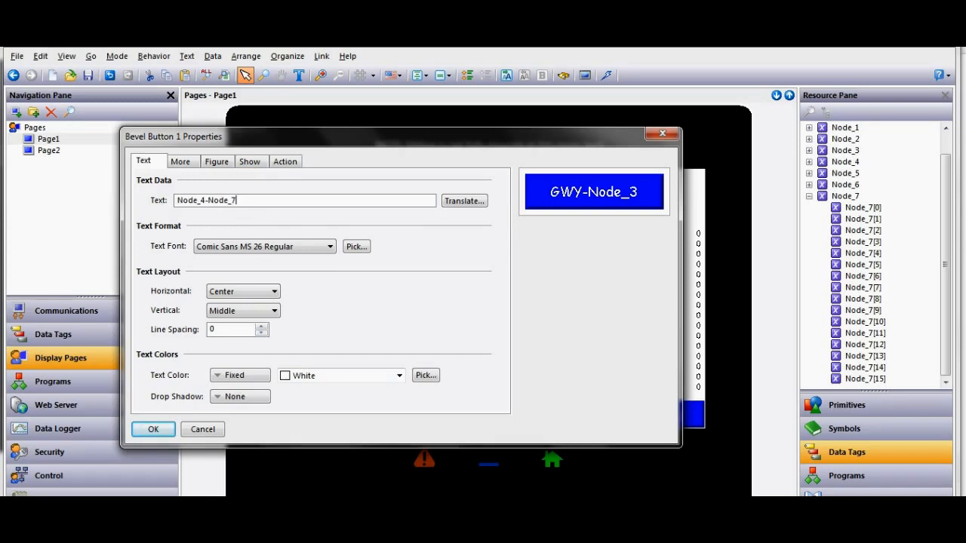
key(Return)
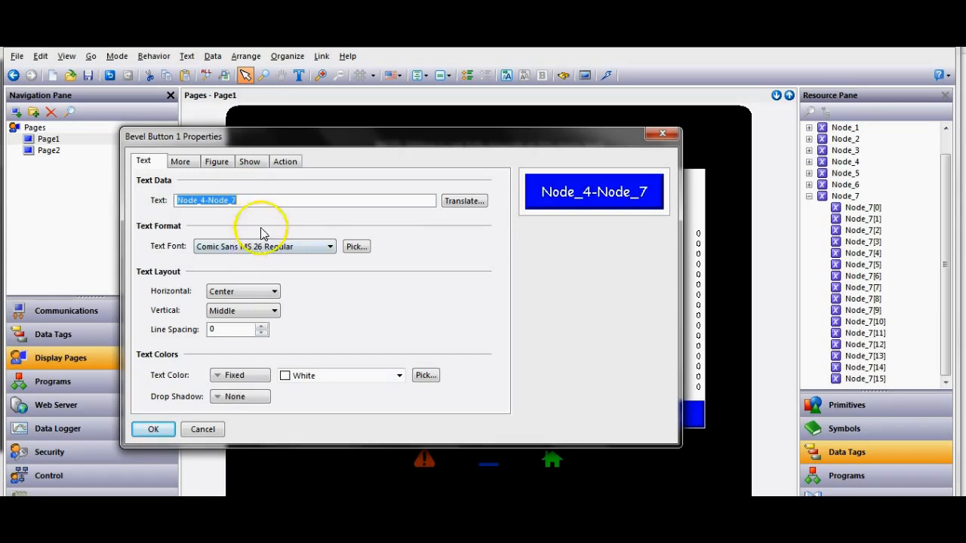
- Set the target page of the Node_4-Node_7 button's Goto Page action to Page2 and apply its properties
click(286, 161)
click(302, 245)
click(275, 287)
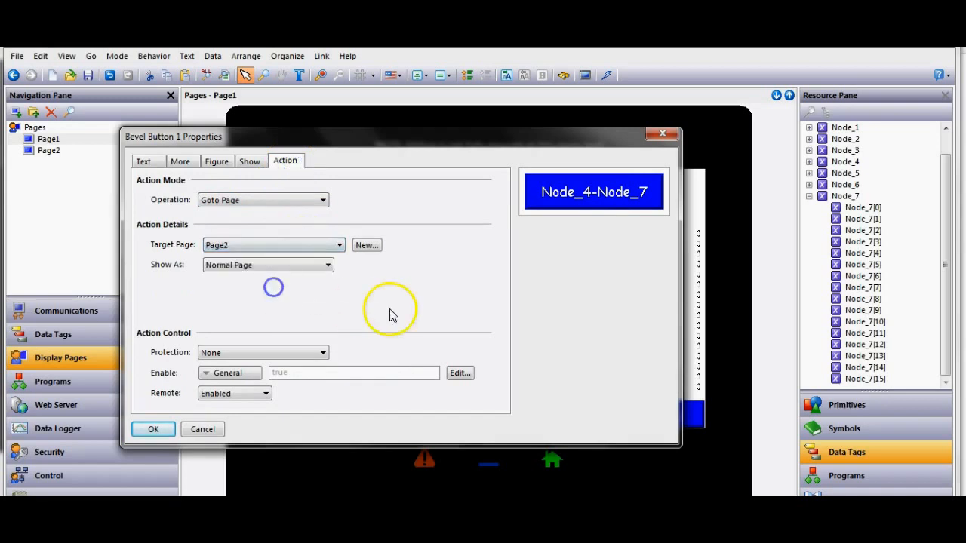
click(143, 430)
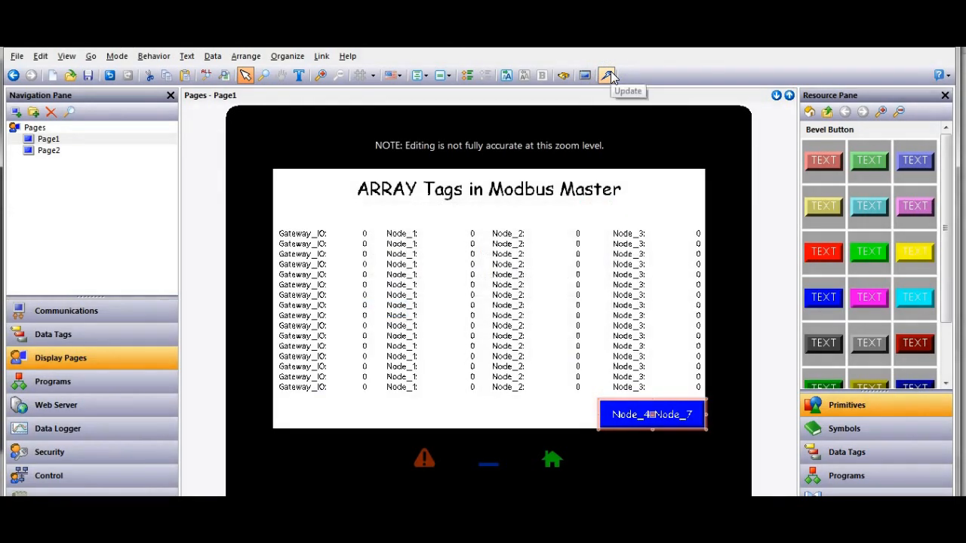
- Switch to the HMI's live view in the browser and test the navigation buttons between the two array tag pages
click(215, 507)
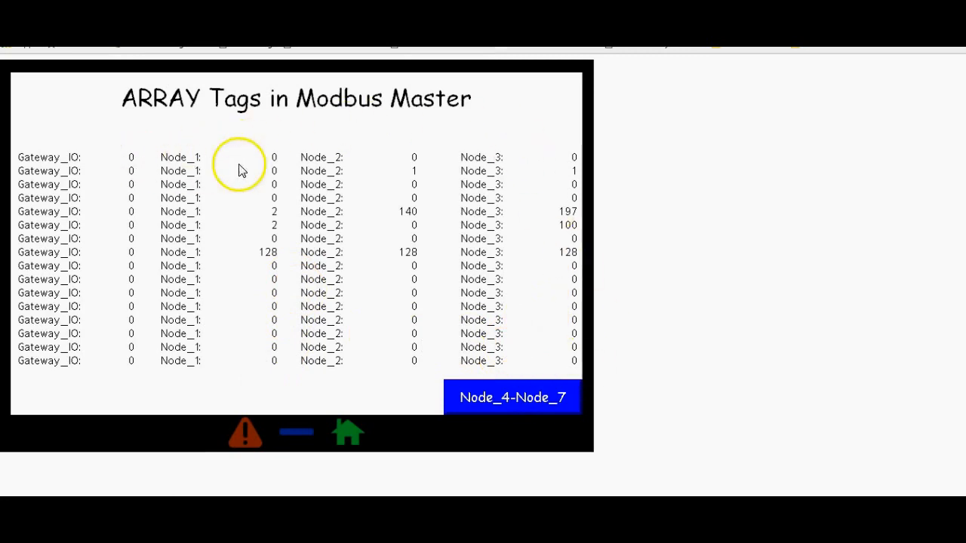
click(503, 401)
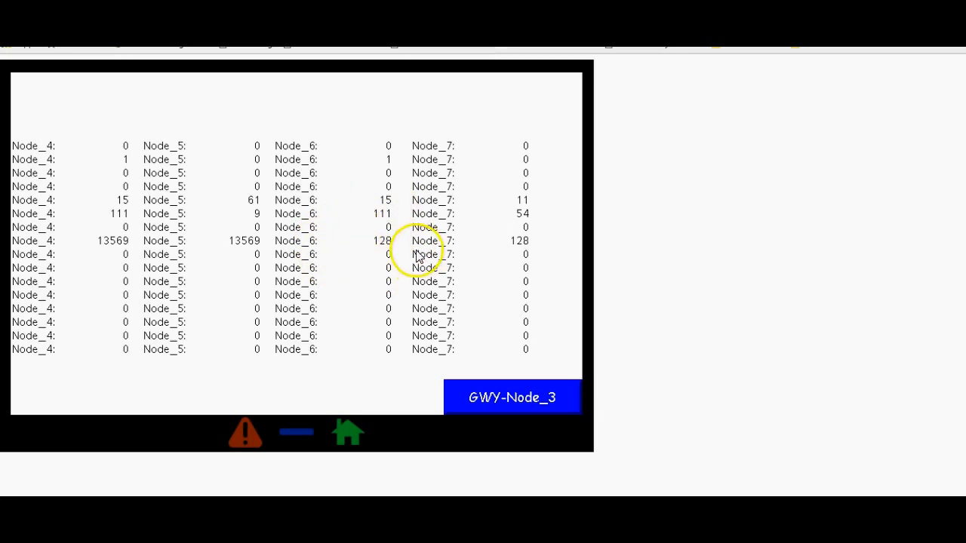
click(538, 405)
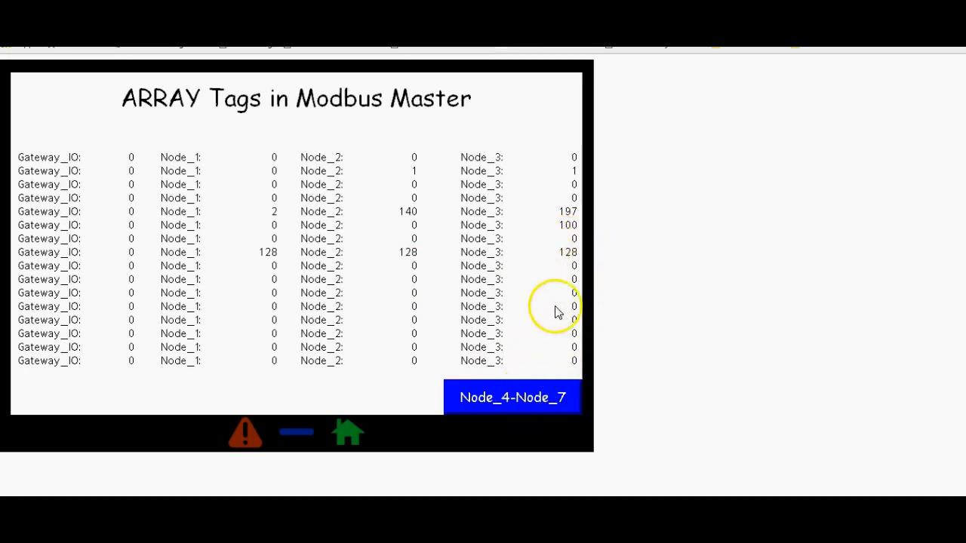
click(538, 398)
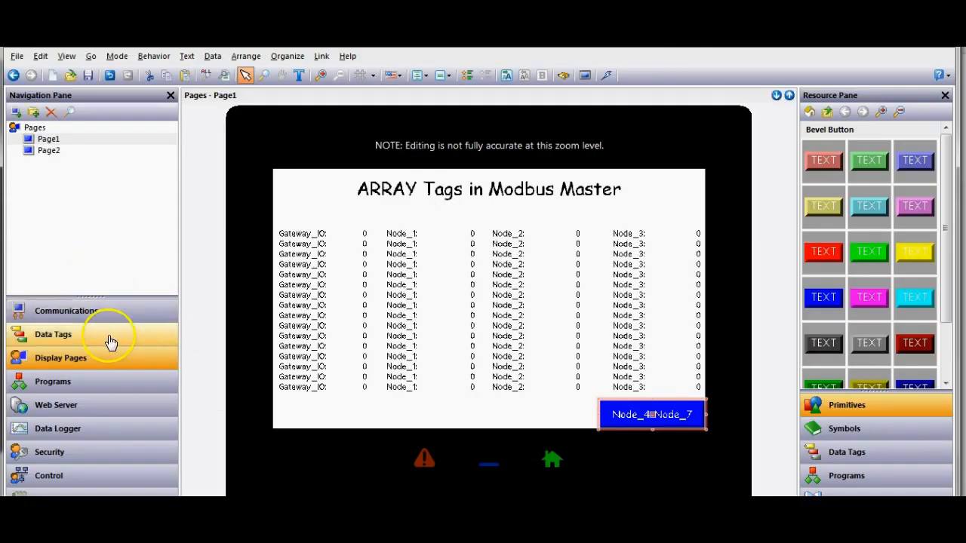
click(471, 255)
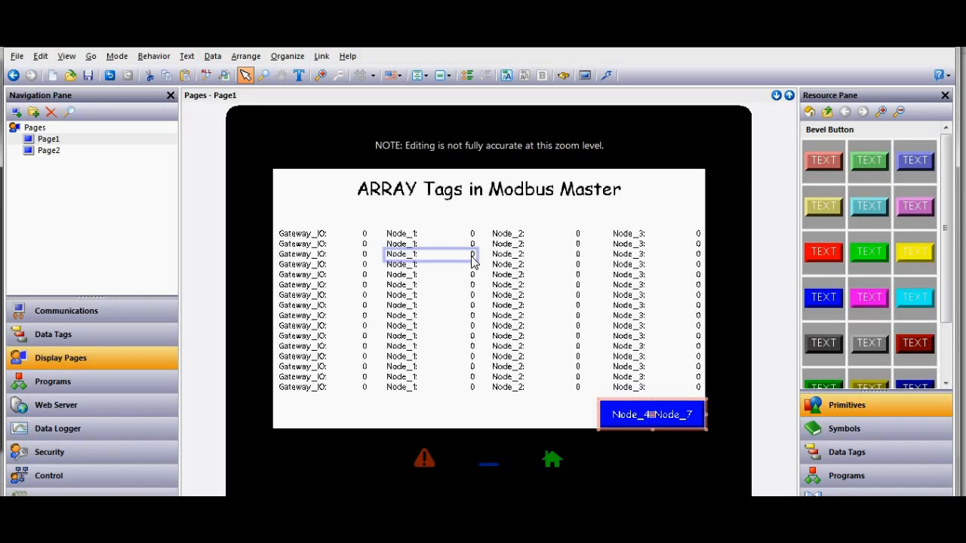
click(489, 308)
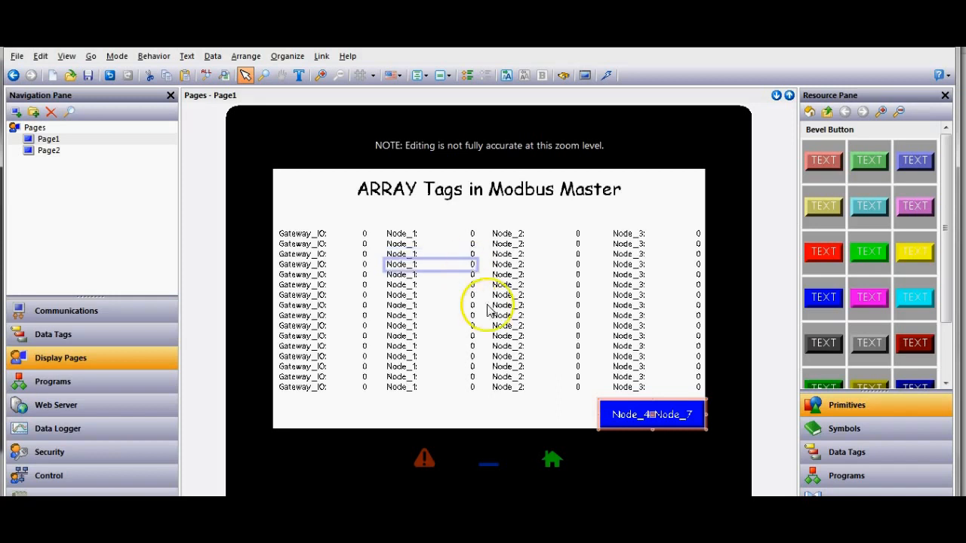